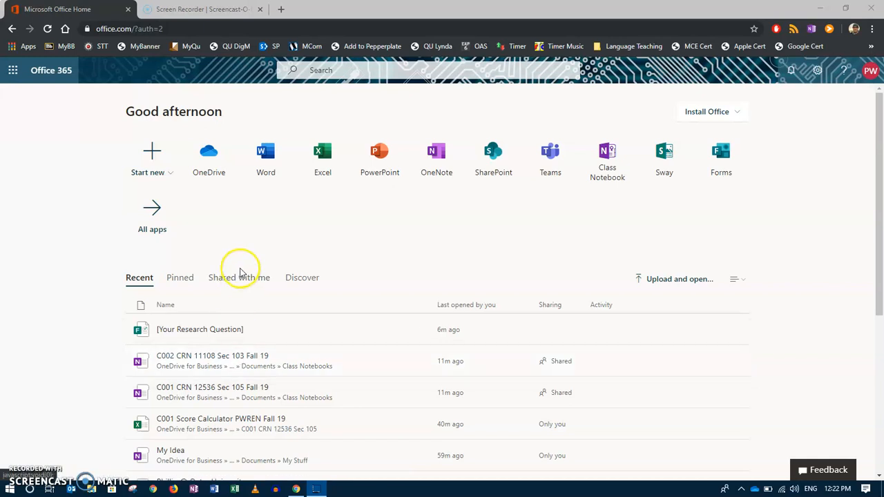
# Open Forms from the Office 365 home page and sign in to the organizational account with the account password.
pyautogui.click(107, 28)
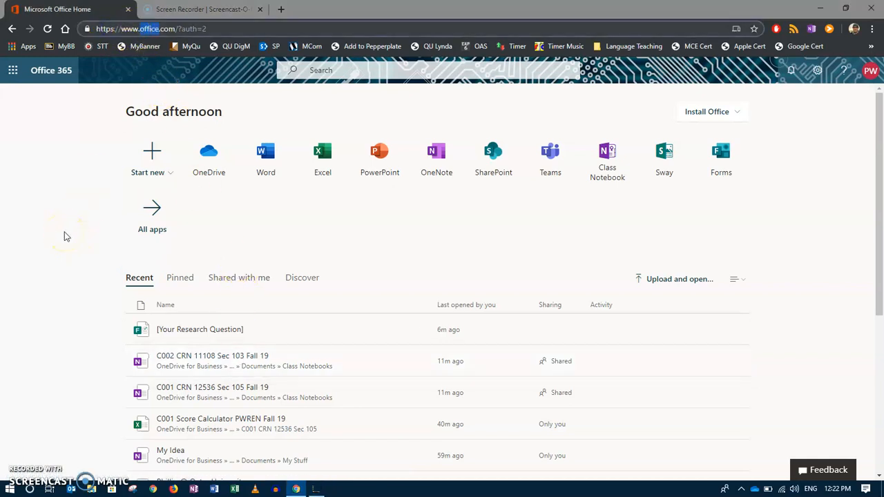
pyautogui.click(65, 233)
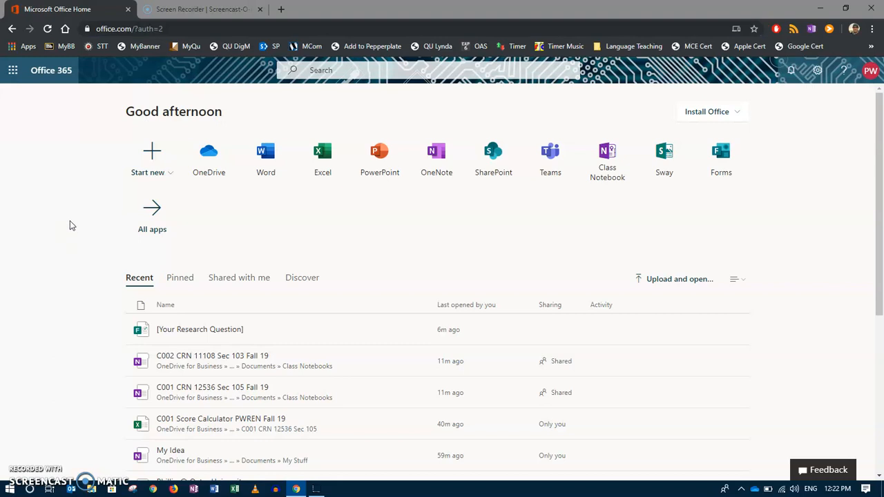
pyautogui.click(708, 167)
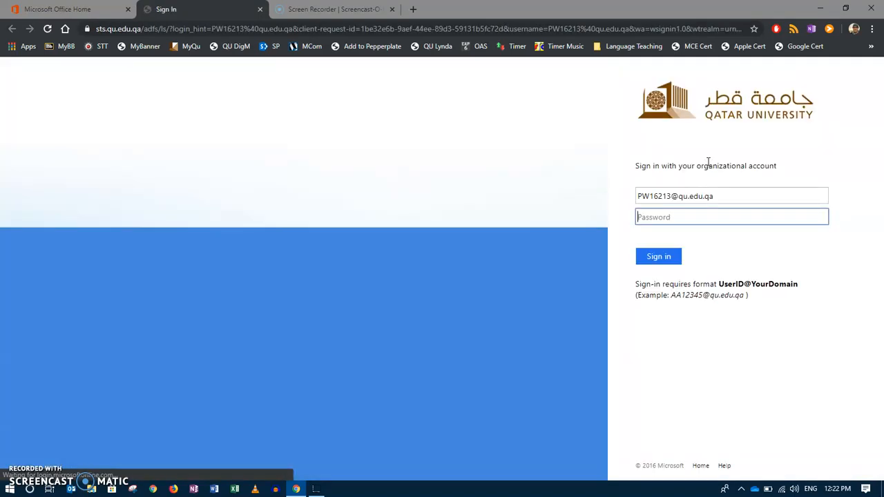
pyautogui.click(664, 218)
pyautogui.click(682, 247)
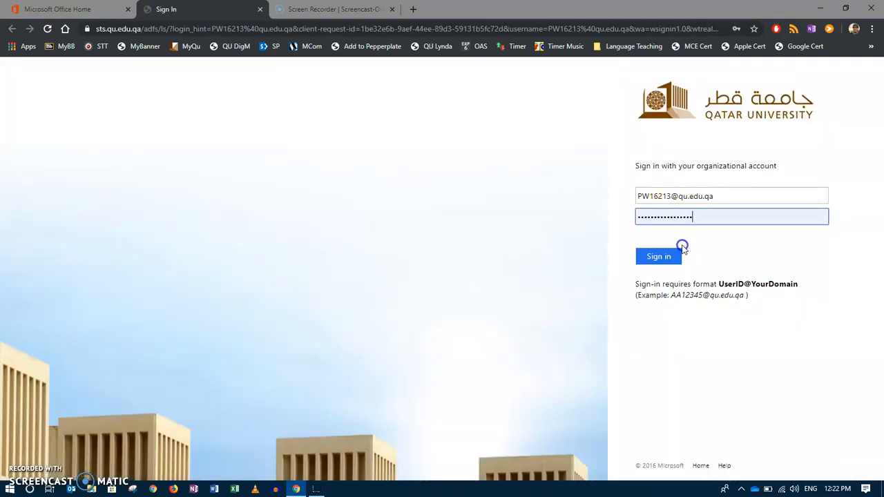
pyautogui.click(670, 253)
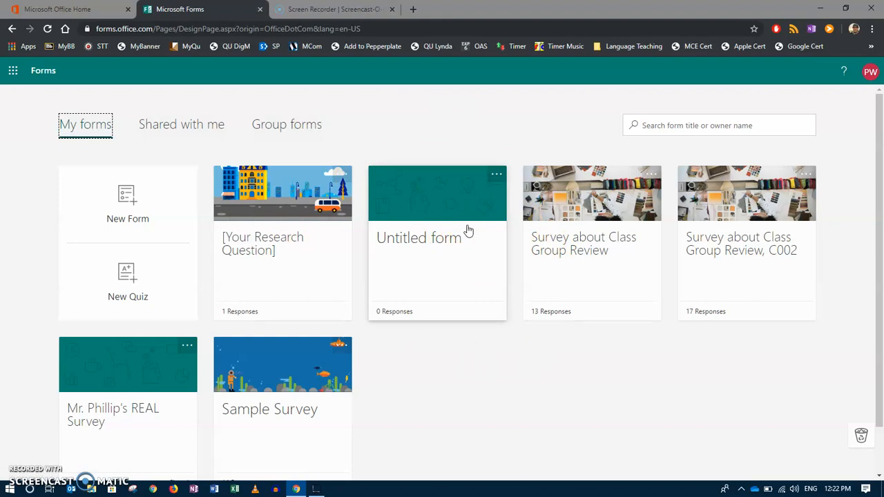
# Create a new blank form, not a quiz, from the My forms page.
pyautogui.click(129, 207)
pyautogui.press('ctrl')
pyautogui.press('ctrl')
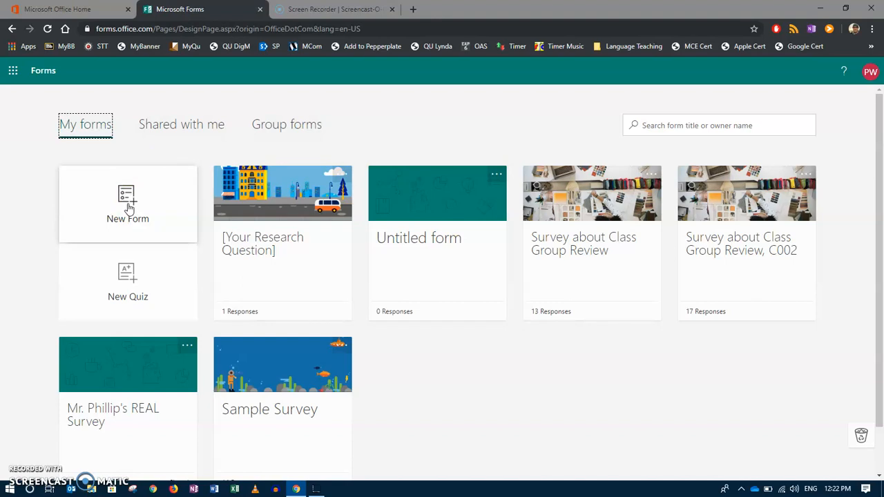
pyautogui.click(129, 207)
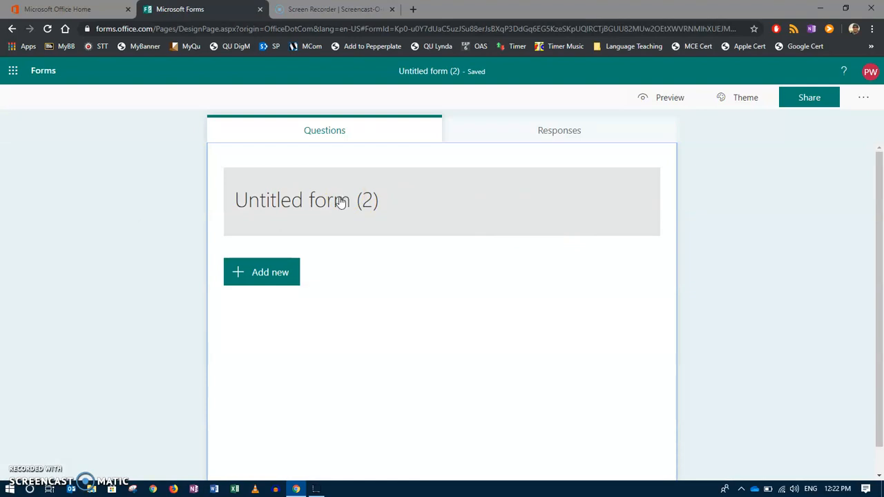
# Title the form "What are the effects of watching TV on QU Students' grades?".
pyautogui.click(340, 202)
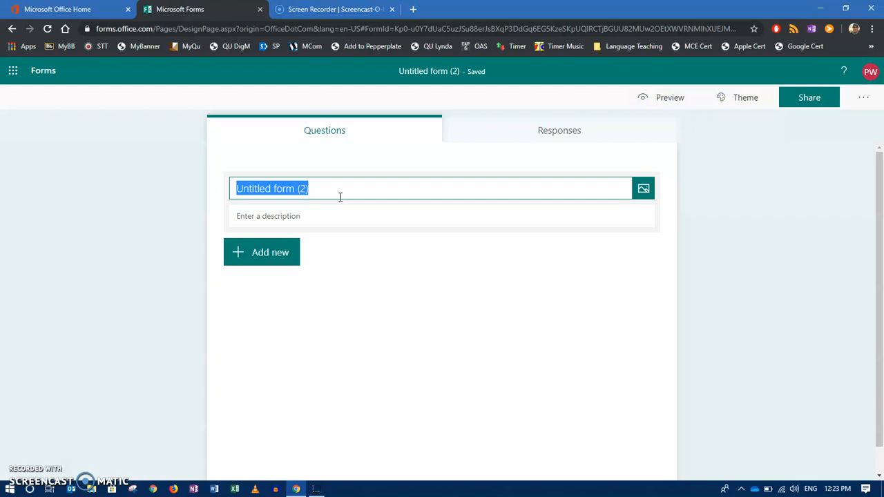
pyautogui.write('What')
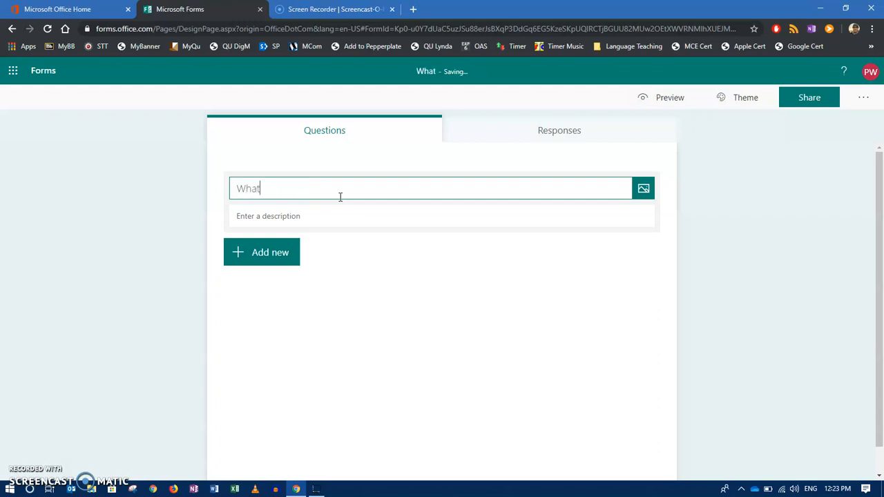
pyautogui.write(' are the')
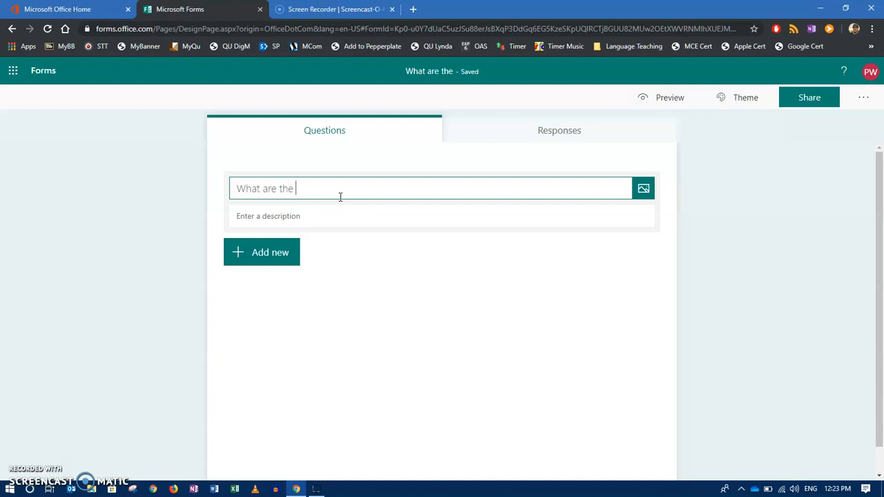
pyautogui.write(' effects')
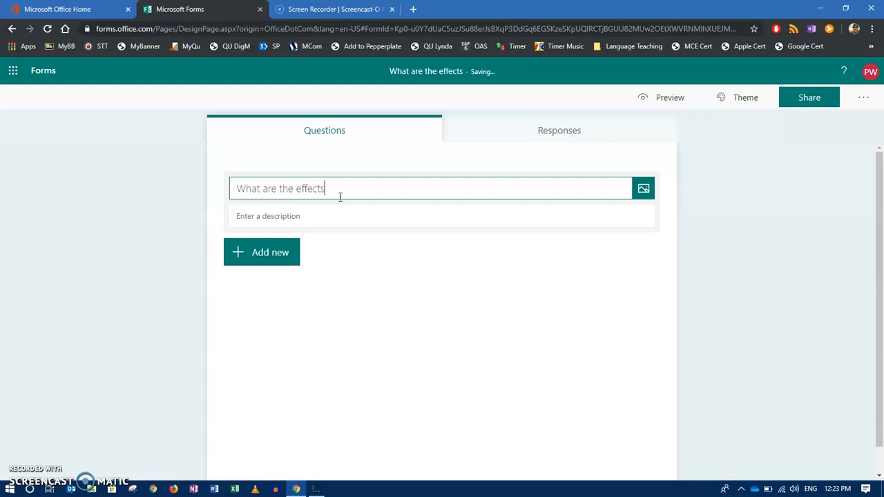
pyautogui.write(' of watching ')
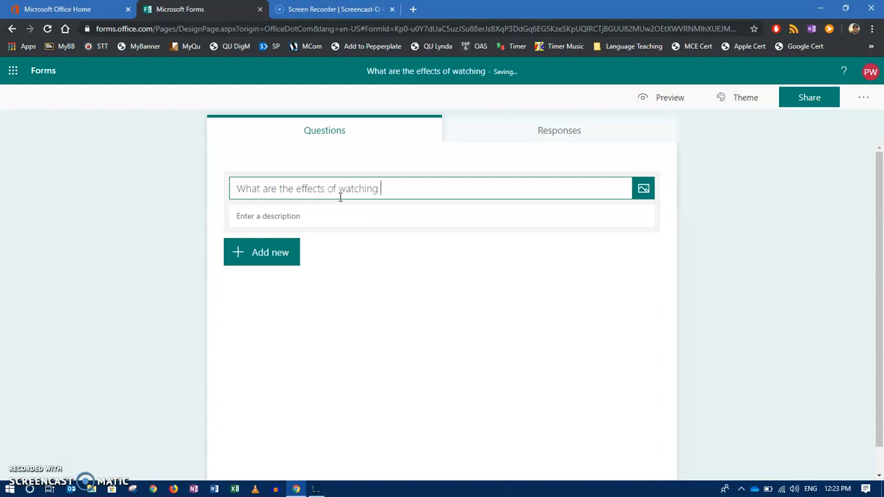
pyautogui.write('TV on QU Student')
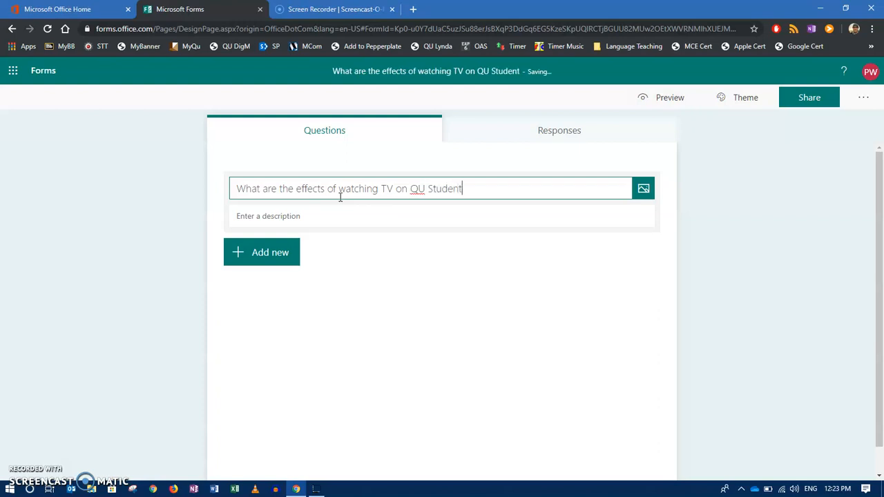
pyautogui.write("s' g")
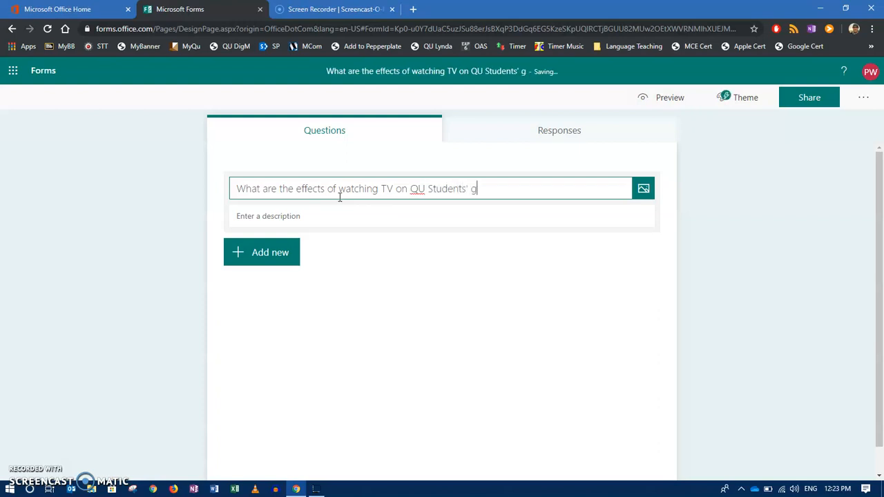
pyautogui.write('rades')
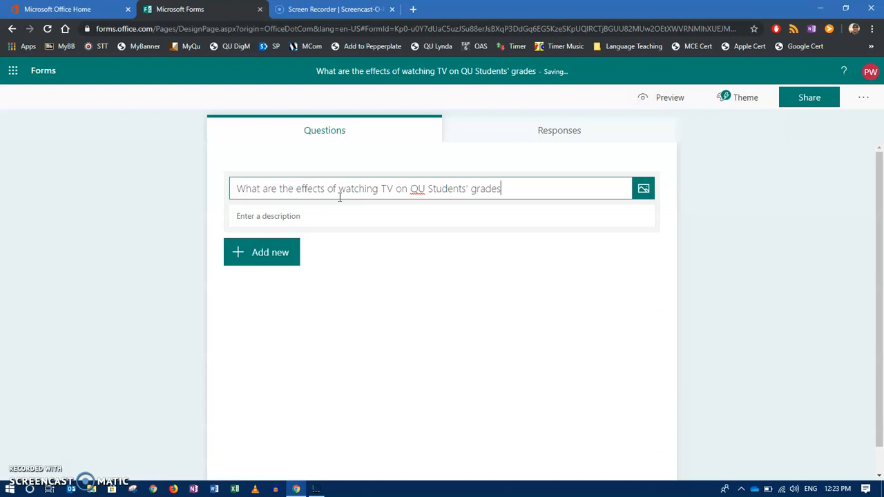
pyautogui.write('?')
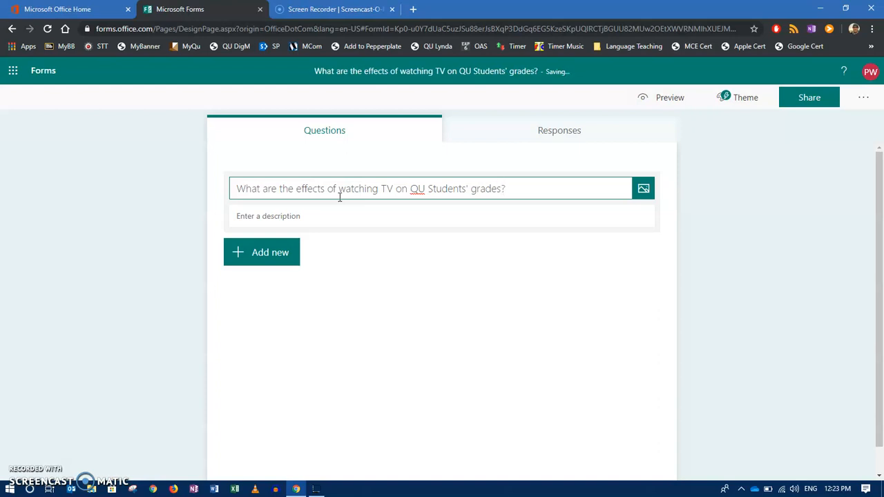
# Enter the author's name, preceded by "Mr.", as the form's description.
pyautogui.click(308, 215)
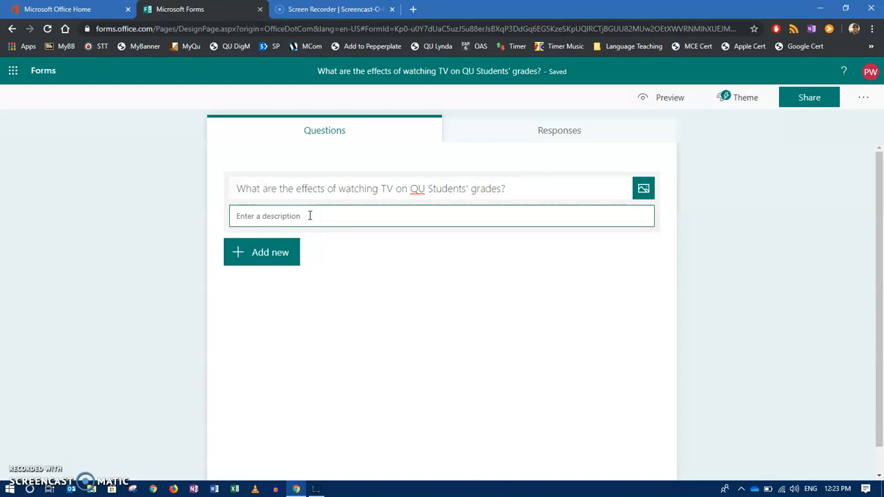
pyautogui.write('Mr. P')
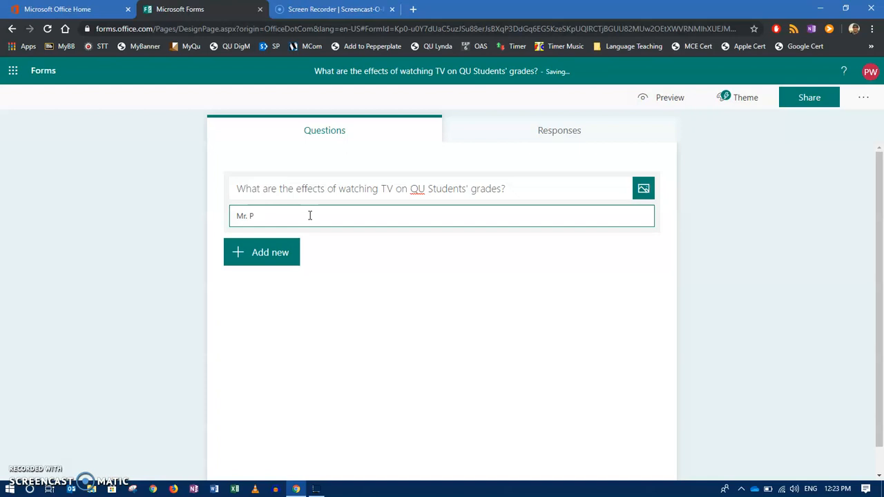
pyautogui.write('Hillip Wren')
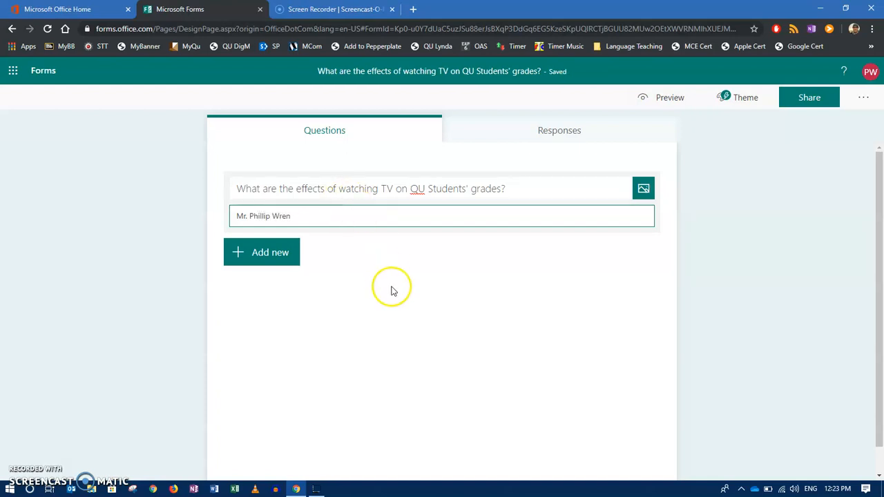
pyautogui.click(404, 268)
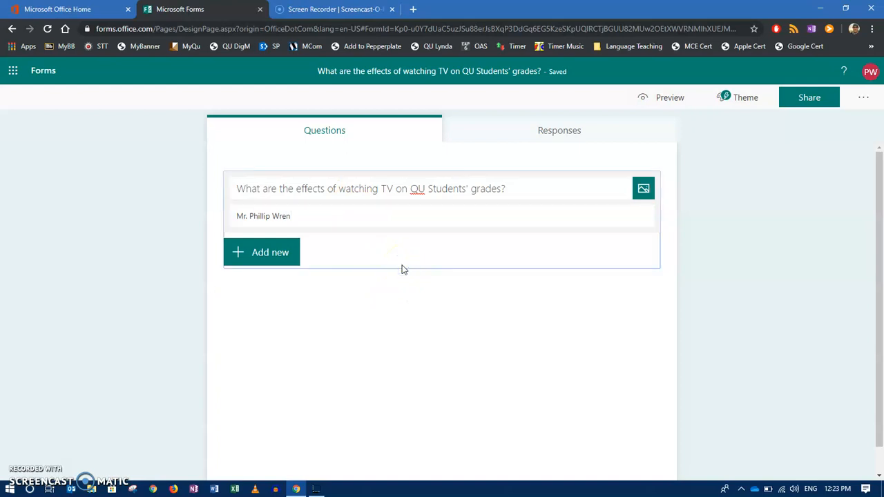
pyautogui.click(345, 321)
# Add a Choice question to the form with the text "How old are you?".
pyautogui.click(276, 255)
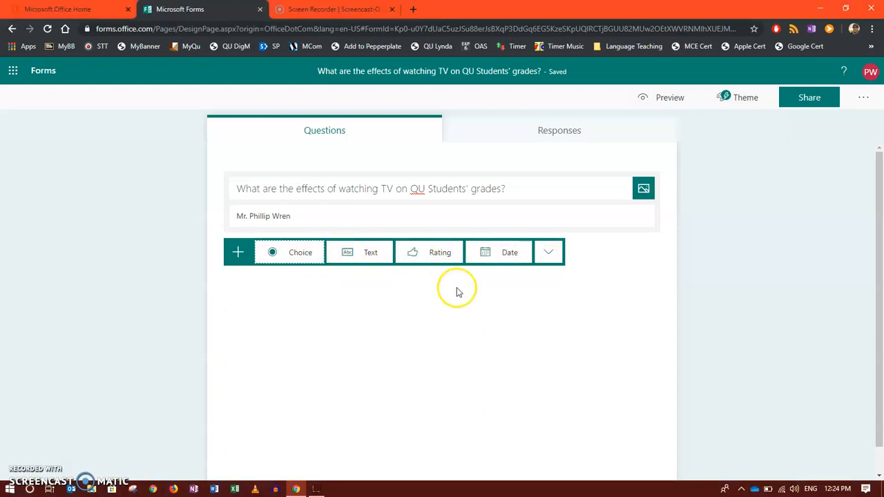
pyautogui.click(549, 255)
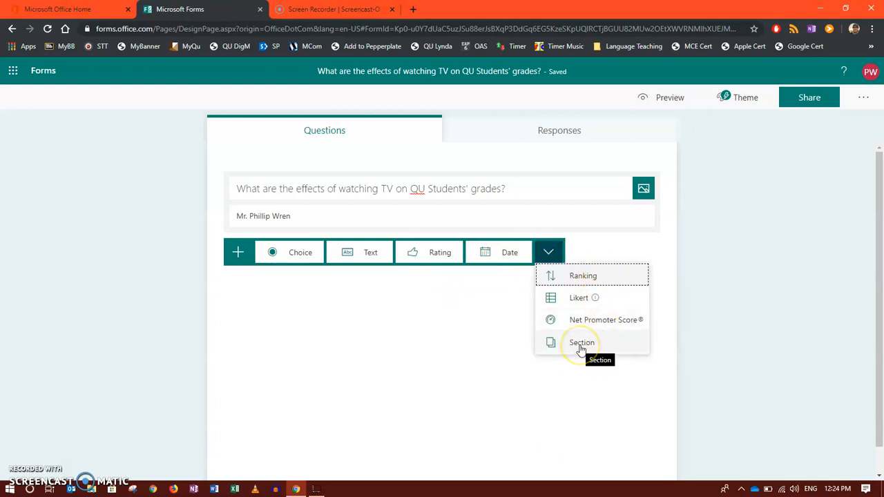
pyautogui.click(291, 253)
pyautogui.click(295, 281)
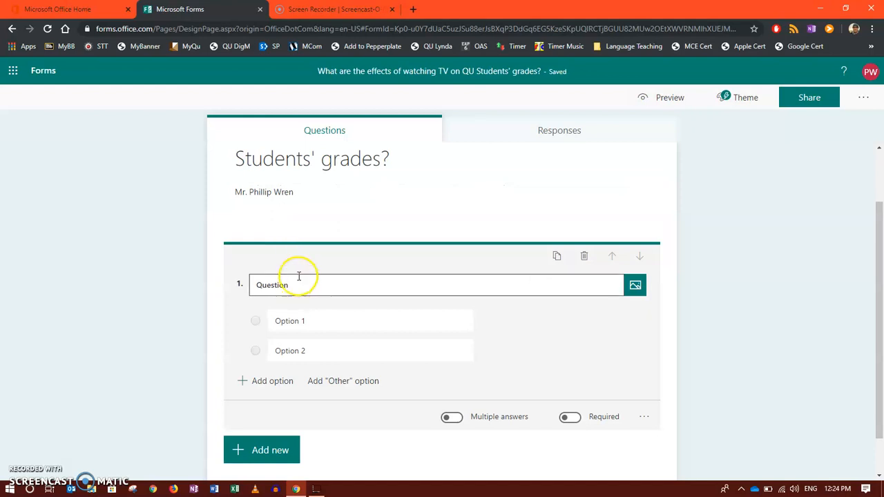
pyautogui.doubleClick(303, 239)
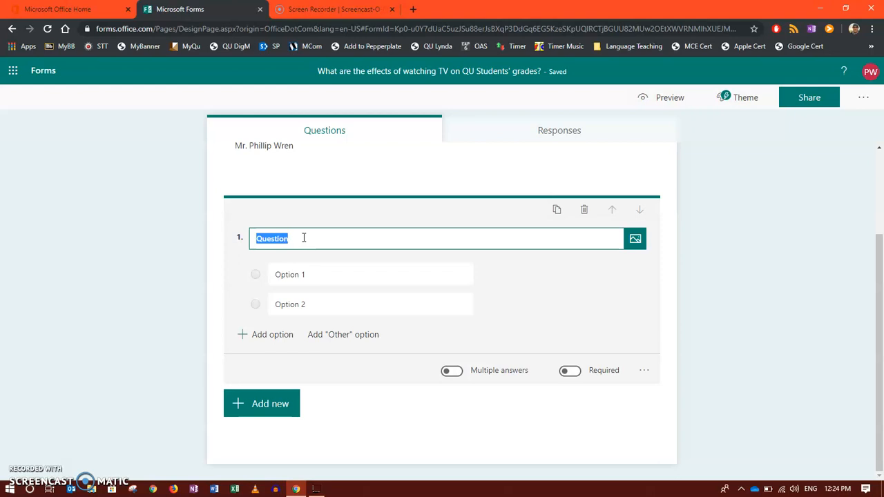
pyautogui.write('How old are you?')
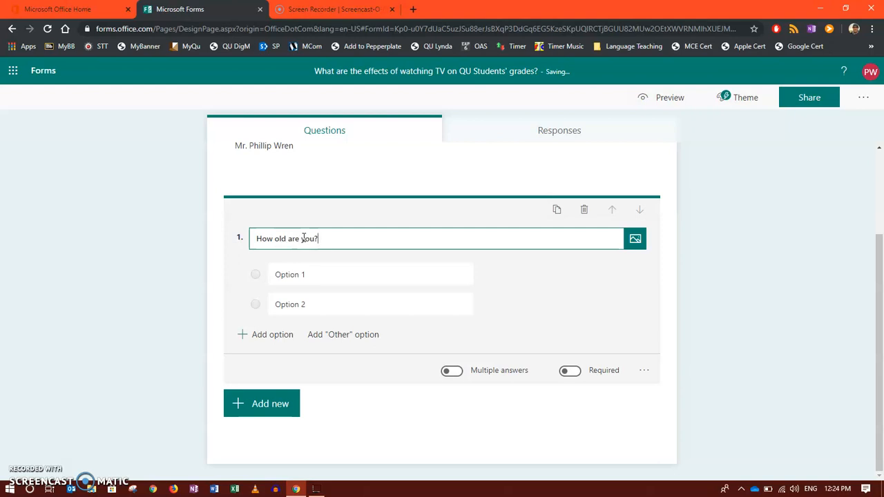
# Give the age question four answer options: "0 - 10", "11 - 20", "21 - 30" and "31+".
pyautogui.click(292, 274)
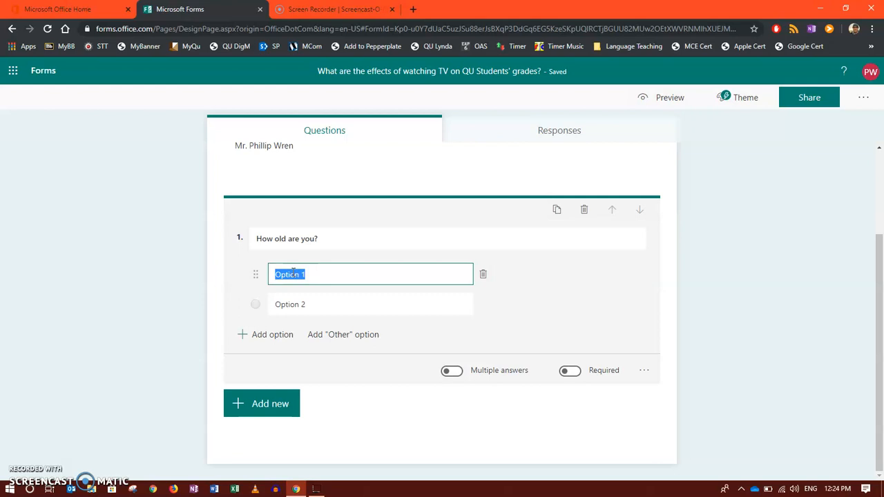
pyautogui.write('0 - 10')
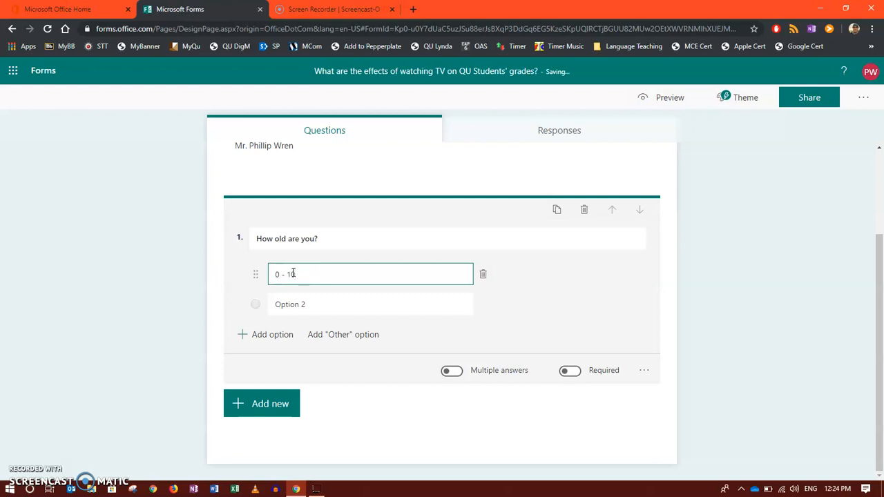
pyautogui.click(333, 301)
pyautogui.write('11 - 20')
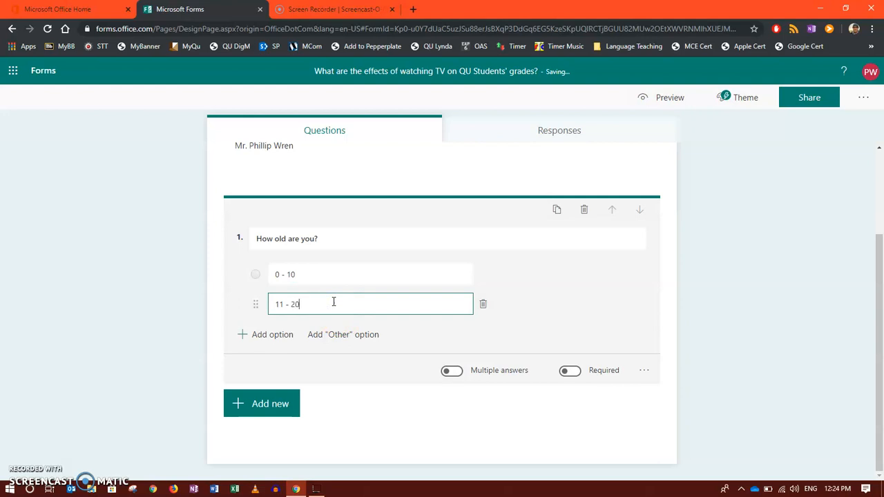
pyautogui.click(245, 335)
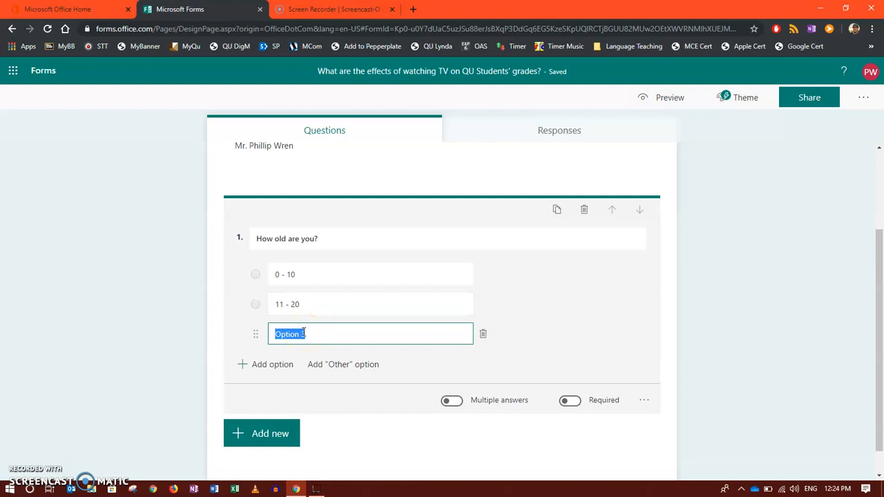
pyautogui.write('21 - 30')
pyautogui.click(268, 364)
pyautogui.write('31+')
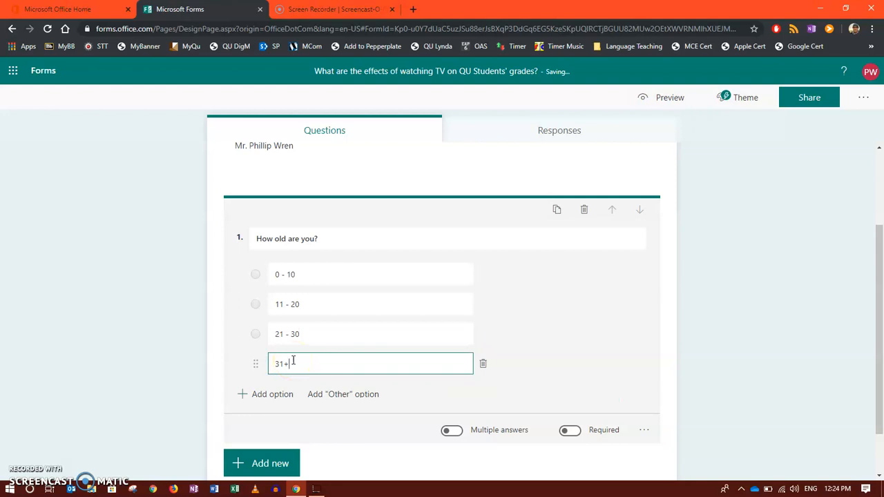
# Make the age question required and look at its additional settings without choosing any.
pyautogui.scroll(-1, 543, 320)
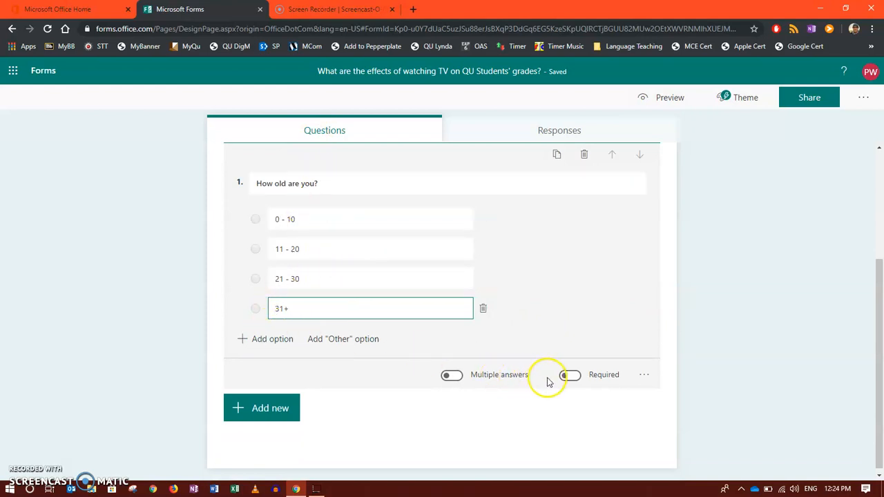
pyautogui.click(573, 382)
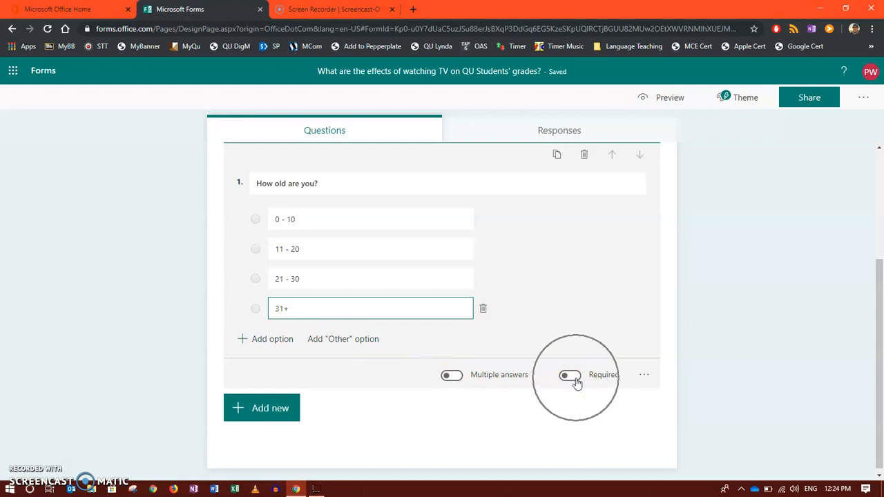
pyautogui.click(574, 382)
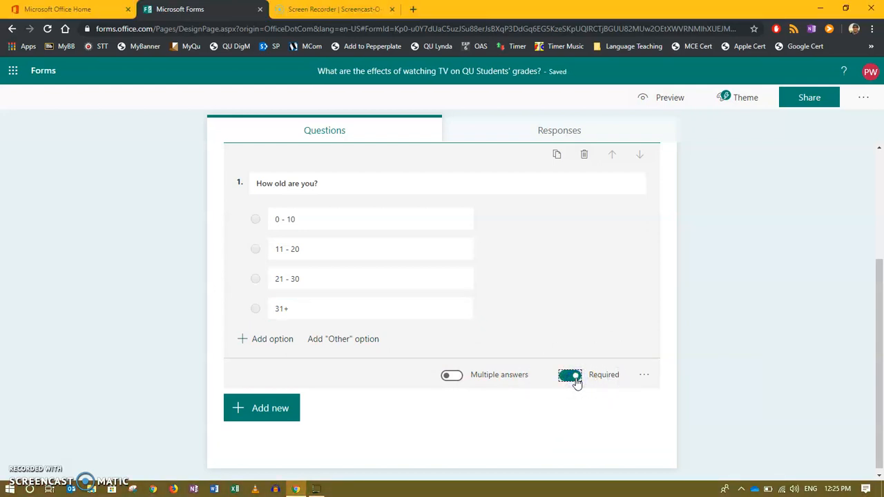
pyautogui.click(641, 377)
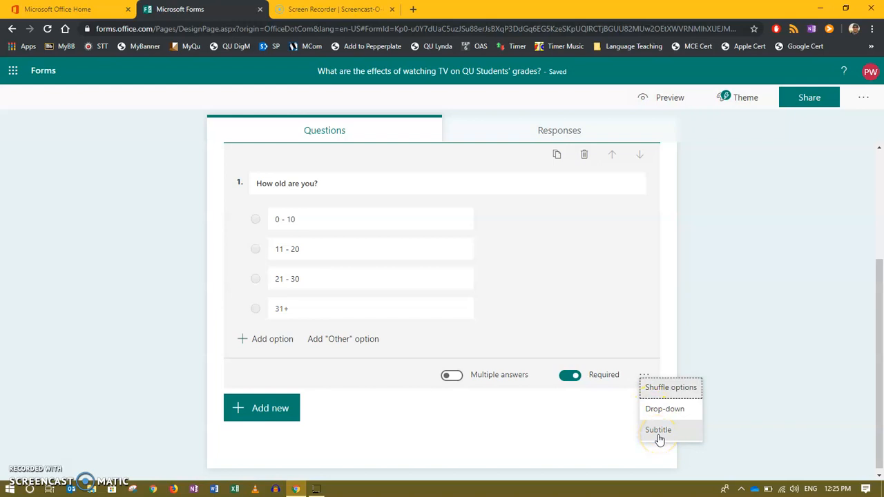
pyautogui.click(378, 404)
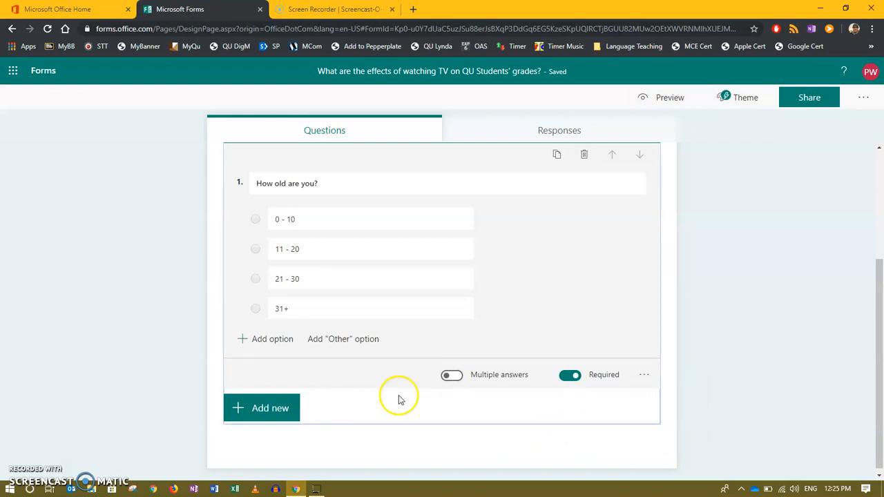
# Add a second Choice question below the age question and allow multiple answers for it.
pyautogui.click(283, 414)
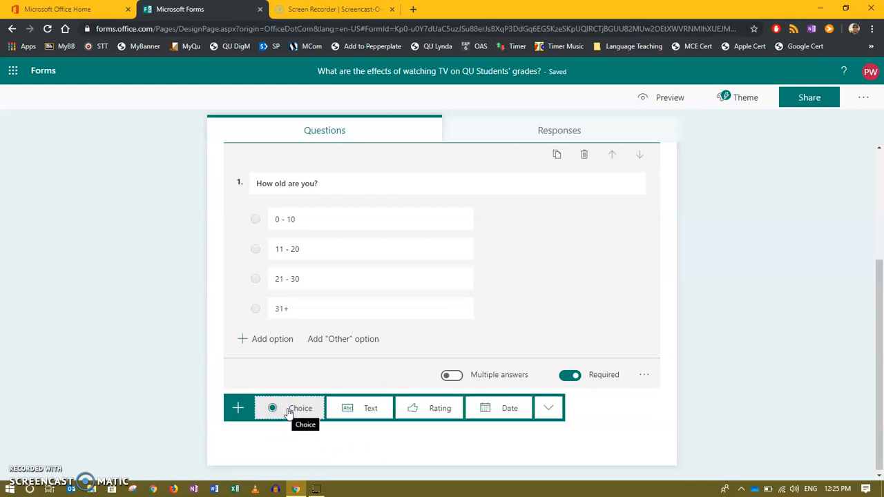
pyautogui.click(289, 412)
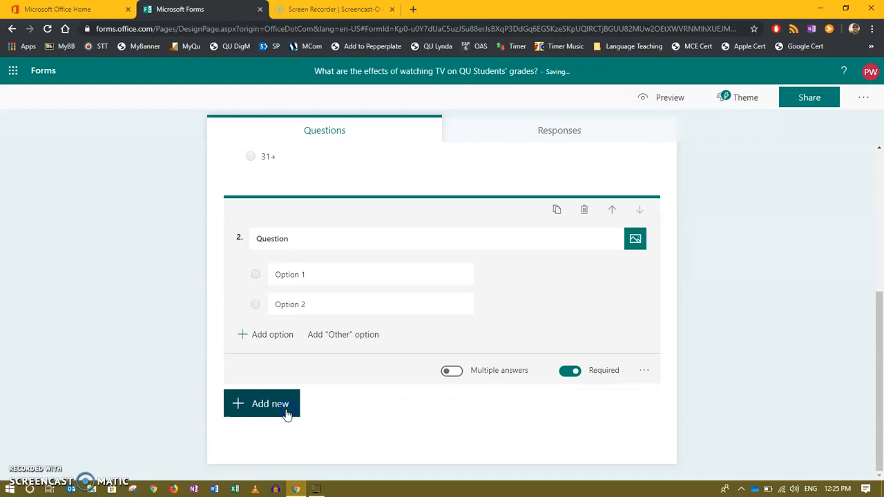
pyautogui.click(452, 371)
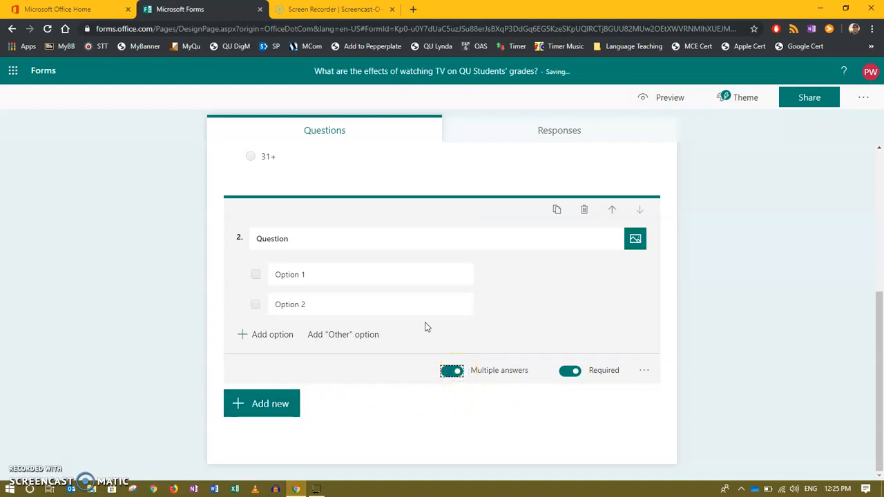
# Enter "What ice cream flavors do you like?" as the second question's text.
pyautogui.click(334, 238)
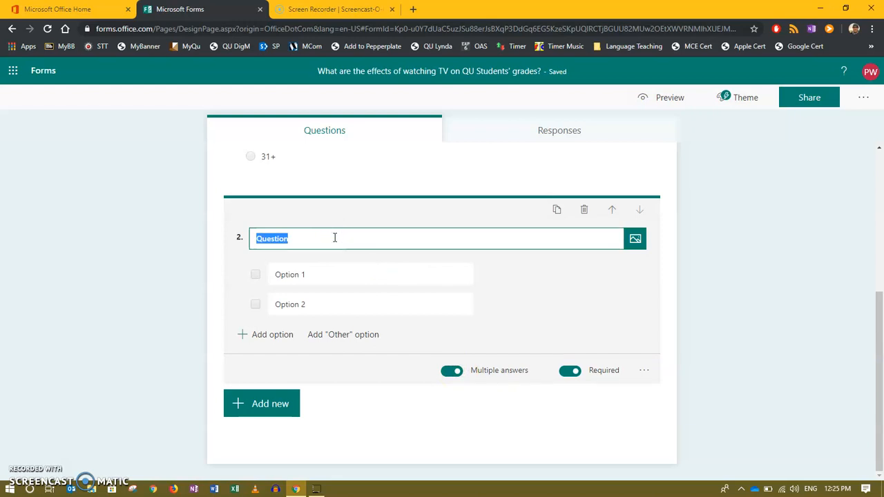
pyautogui.write('Pleas')
pyautogui.press('BackSpace')
pyautogui.press('BackSpace')
pyautogui.press('BackSpace')
pyautogui.press('BackSpace')
pyautogui.press('BackSpace')
pyautogui.write('What')
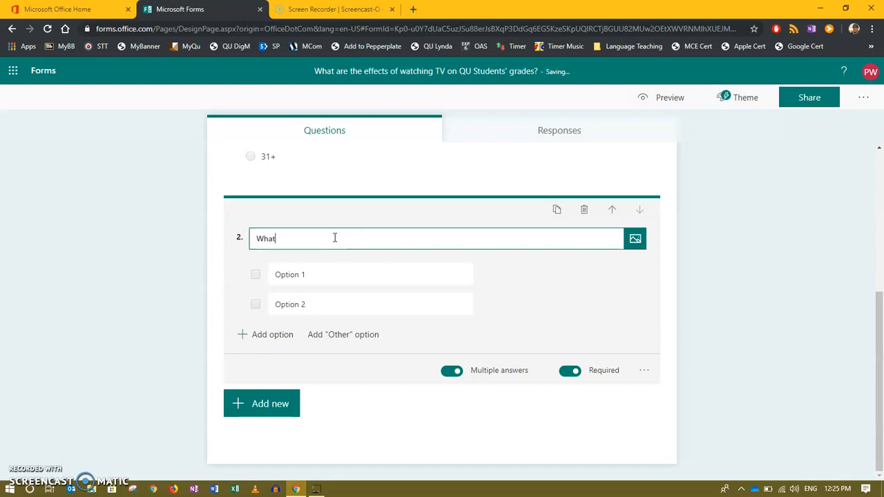
pyautogui.write(' ice cream fl')
pyautogui.write('avors do you like?')
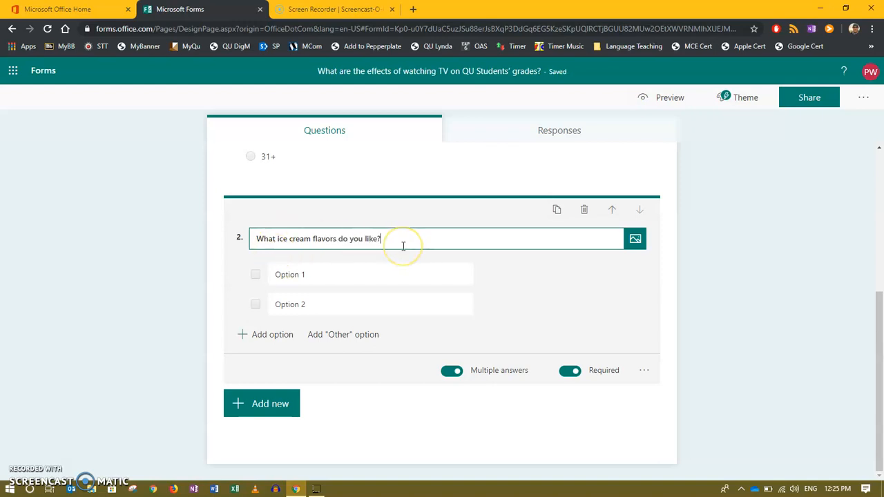
# Add the subtitle "Choose all that apply." to the ice cream flavors question.
pyautogui.click(645, 371)
pyautogui.click(658, 407)
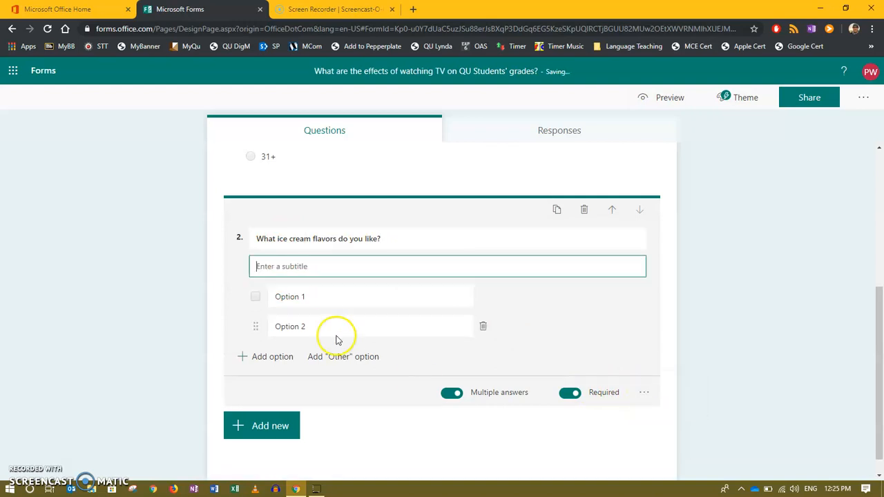
pyautogui.write('Choose all that apply.')
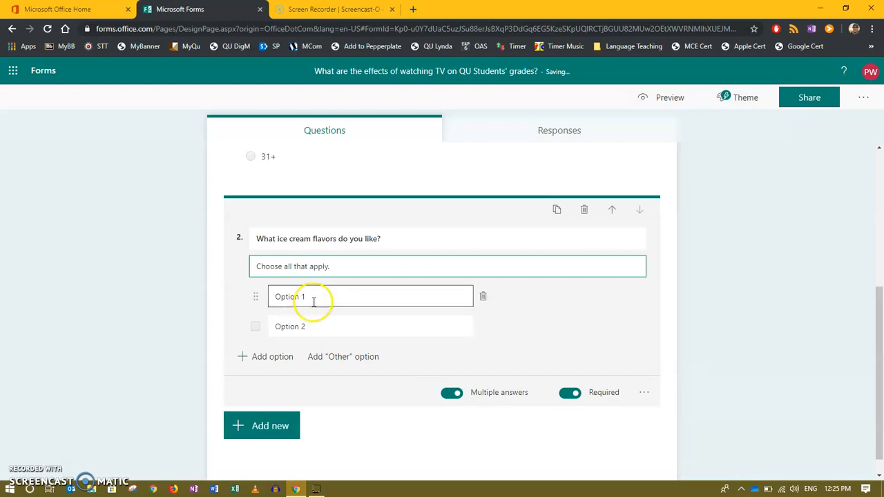
# Give the ice cream question the options "Chocolate Chip Cookie Dough", "Mint Chocolate Chip", "Vanilla" and "Strawberry".
pyautogui.click(312, 300)
pyautogui.write('Choco')
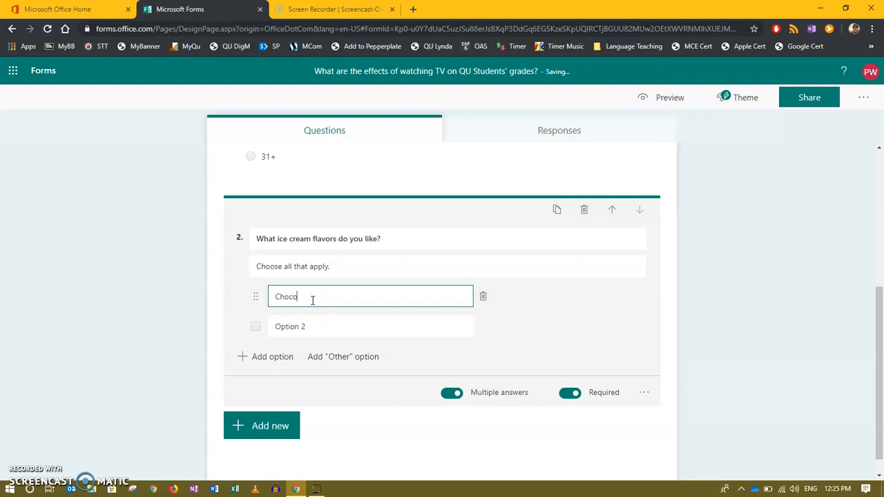
pyautogui.write('late Chip Cookie Dough')
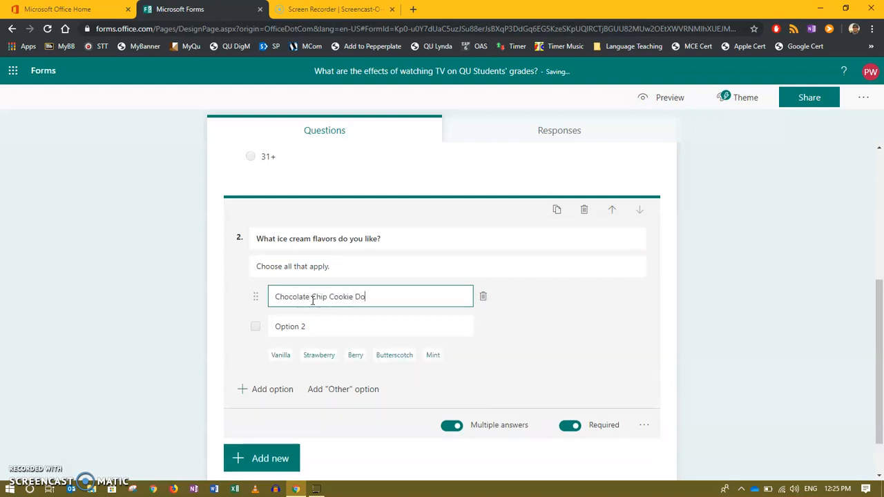
pyautogui.click(307, 326)
pyautogui.write('Mint Chocolate Chip')
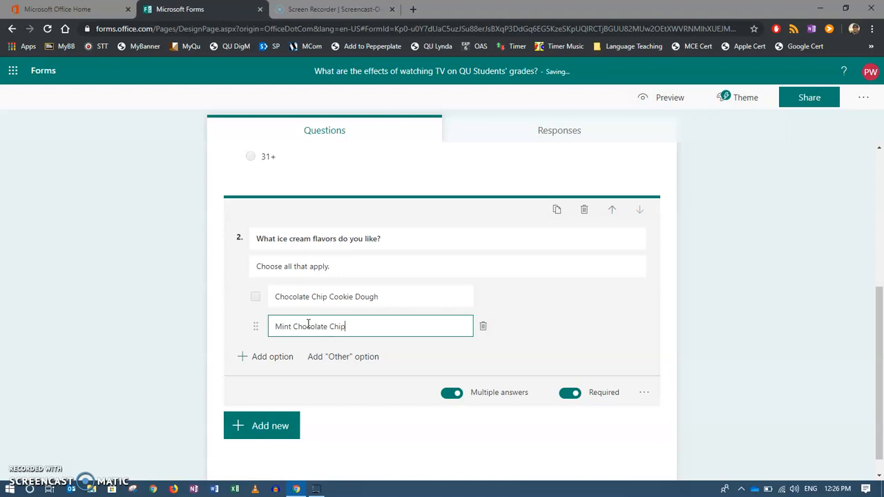
pyautogui.click(283, 358)
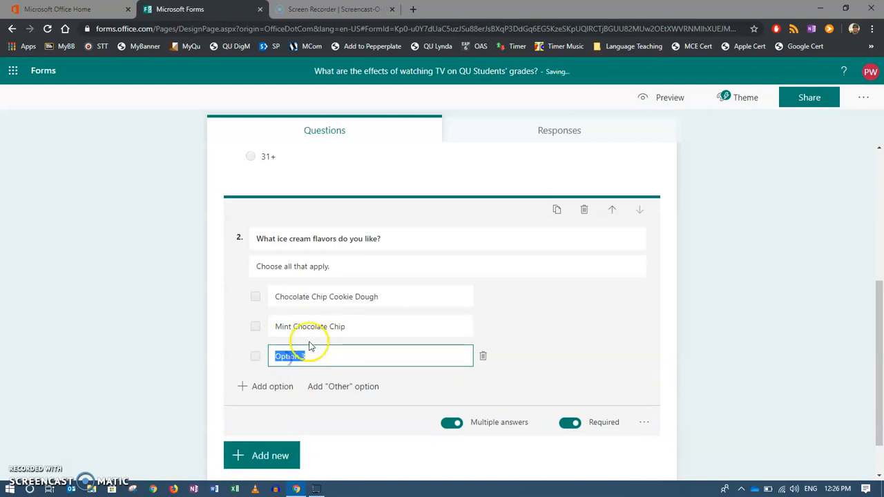
pyautogui.write('Vanilla')
pyautogui.click(275, 387)
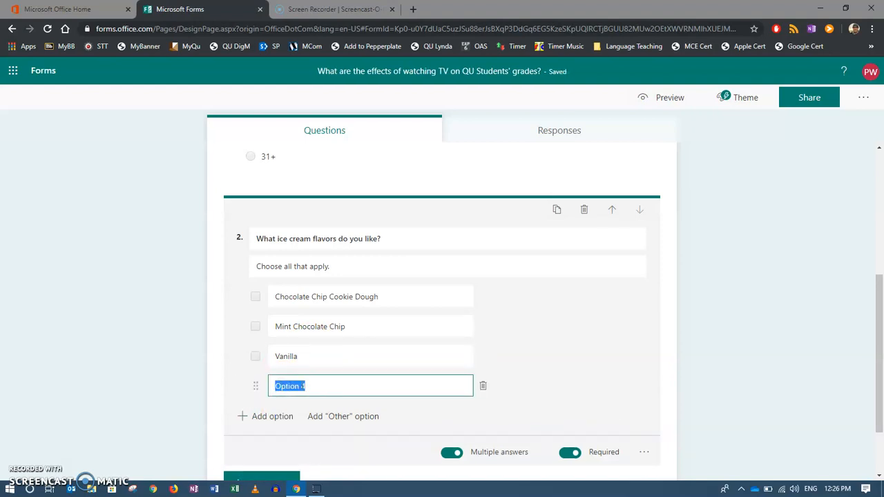
pyautogui.write('Strawberry')
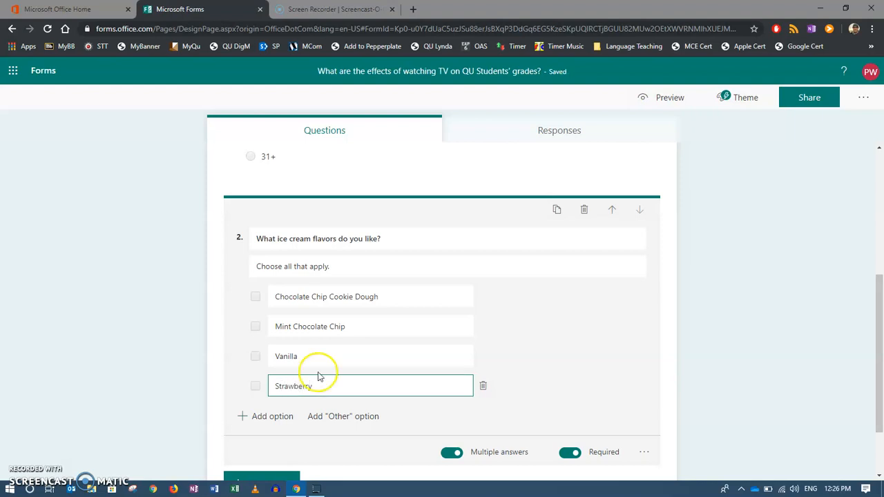
# Add an "Other" option to the ice cream flavors question and make the question optional.
pyautogui.click(359, 418)
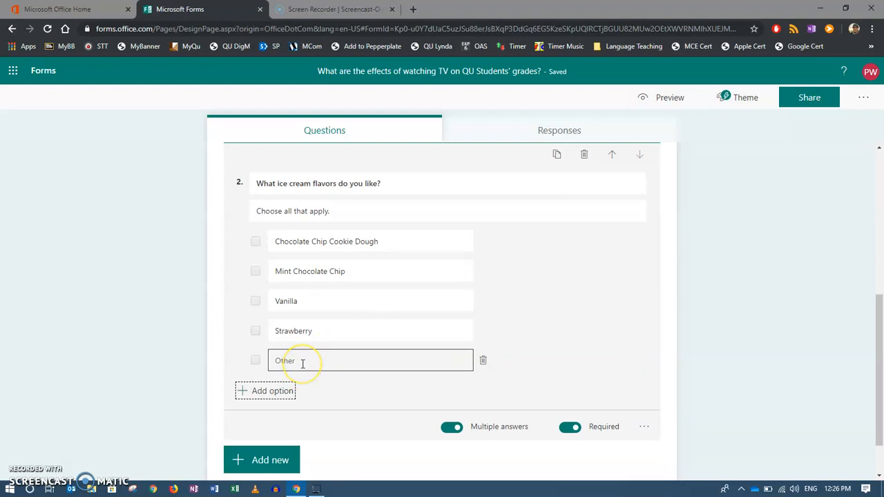
pyautogui.scroll(-1, 491, 310)
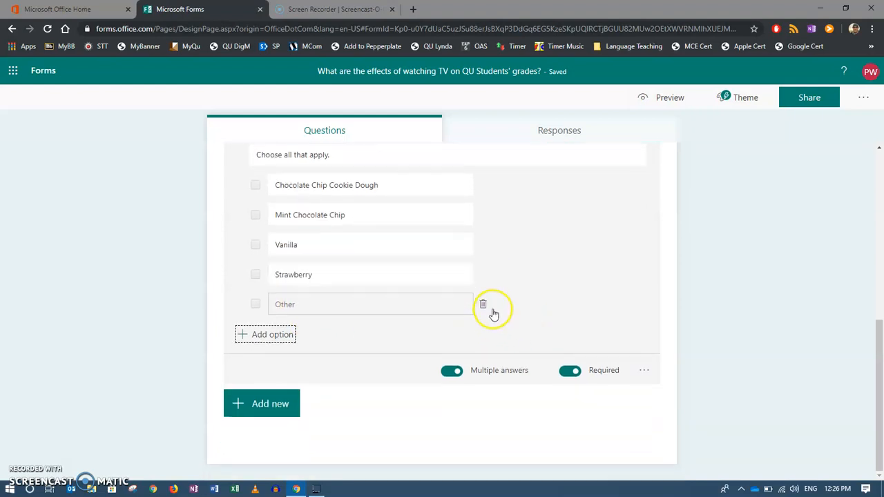
pyautogui.click(570, 372)
pyautogui.scroll(2, 536, 305)
pyautogui.scroll(-2, 538, 305)
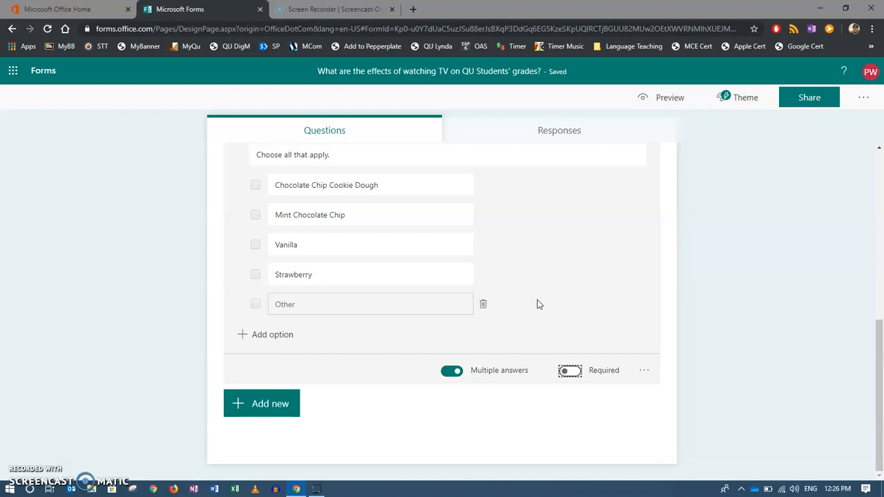
# Add a Rating question with the text "Rate your opinion on Chocolate Chip Cookie Dough Ice cream.".
pyautogui.click(284, 404)
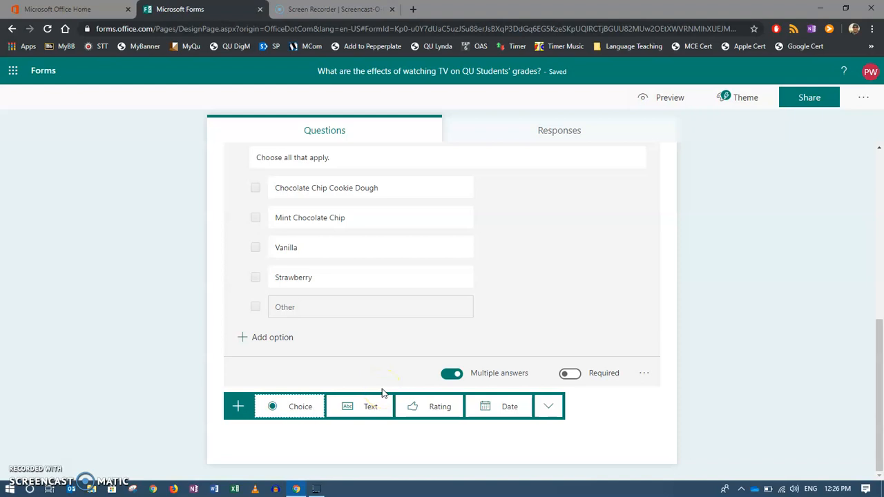
pyautogui.click(419, 412)
pyautogui.doubleClick(286, 250)
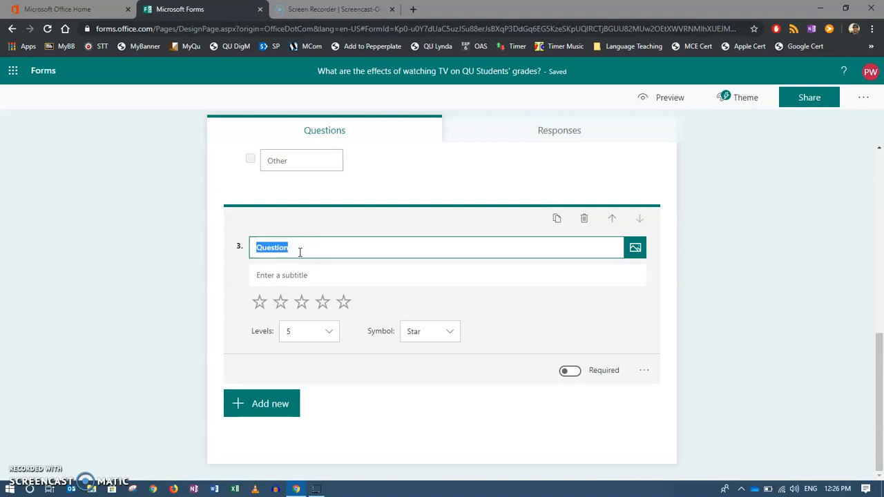
pyautogui.write('Please')
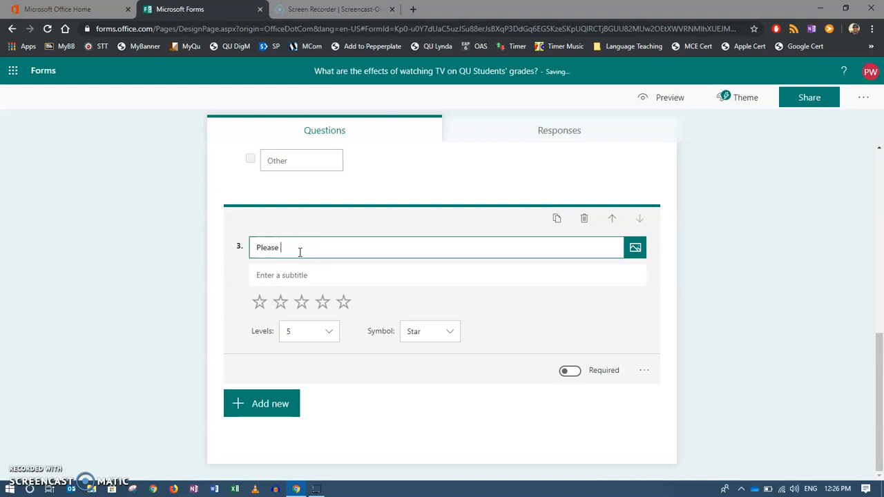
pyautogui.press('BackSpace')
pyautogui.press('BackSpace')
pyautogui.press('BackSpace')
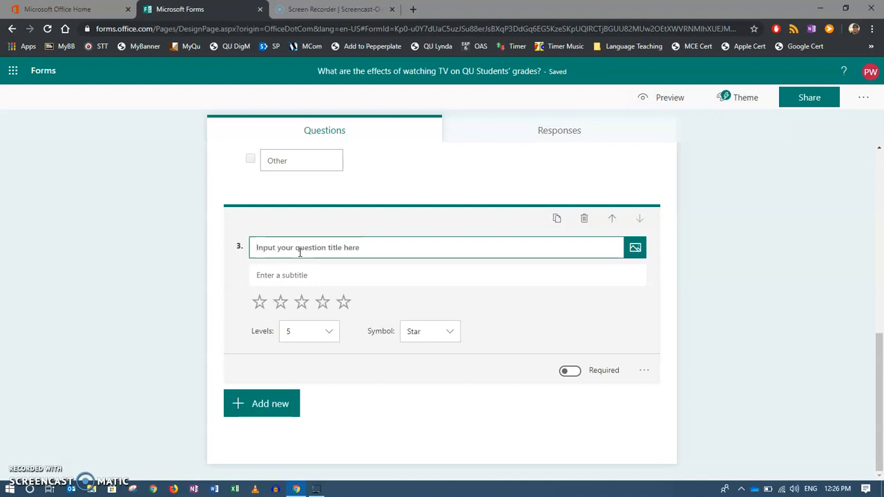
pyautogui.write('Rate your')
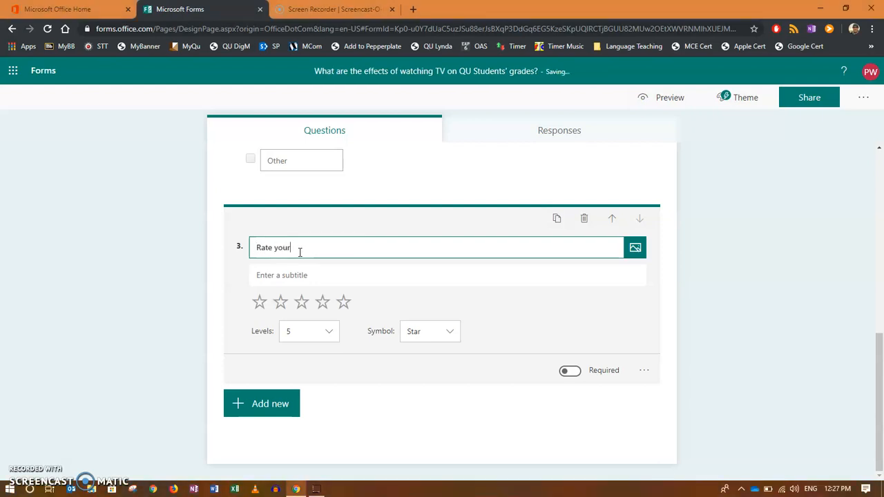
pyautogui.write(' opinion on Cho')
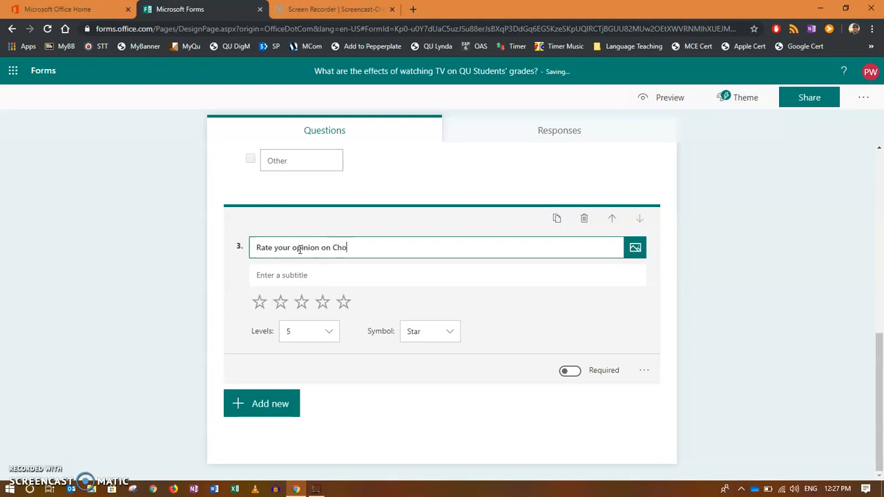
pyautogui.write('colate Chip Cookie Dough ')
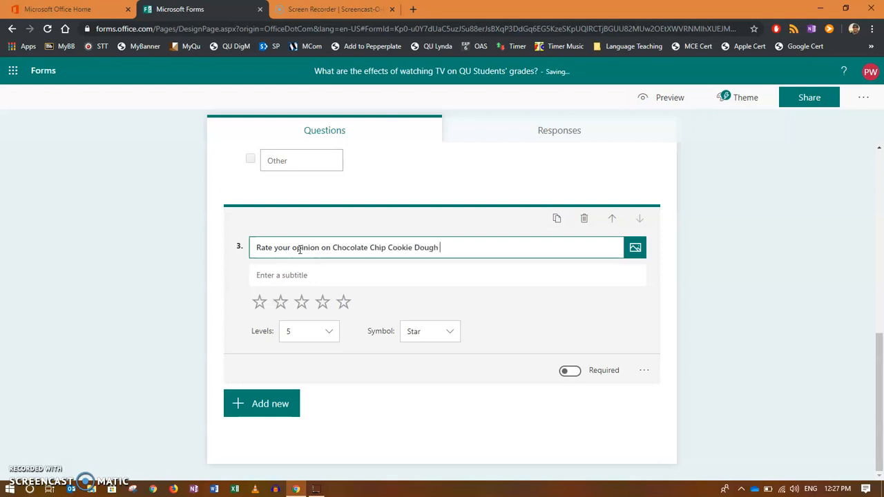
pyautogui.write('Ice cream.')
# Enter "1 star = terrible, 5 stars = The best" as the rating question's subtitle.
pyautogui.click(302, 275)
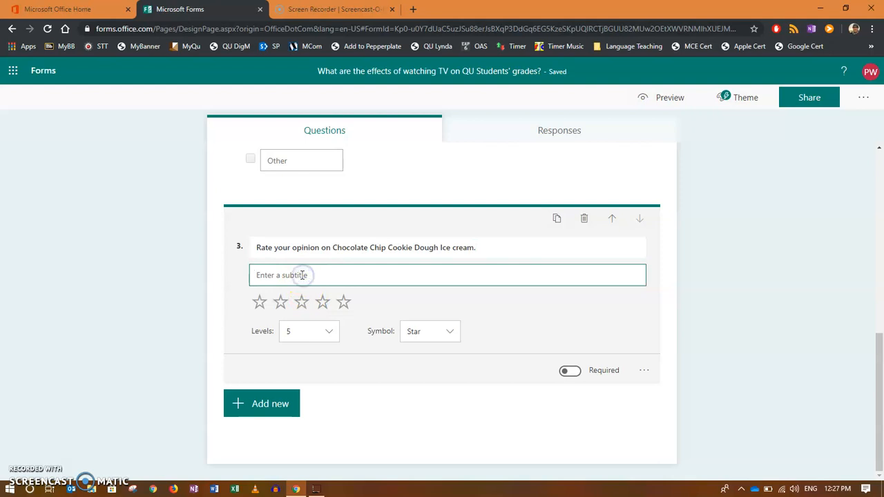
pyautogui.write('1 star = terri')
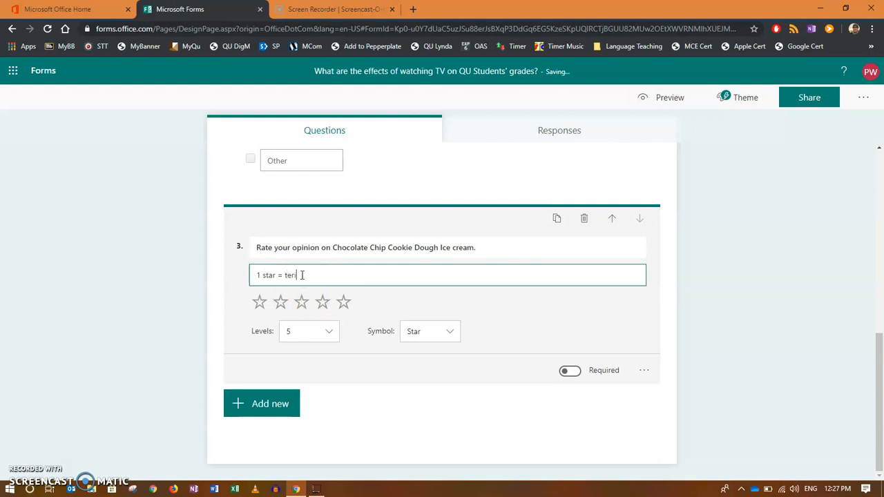
pyautogui.write('ble, 5 stars = The best')
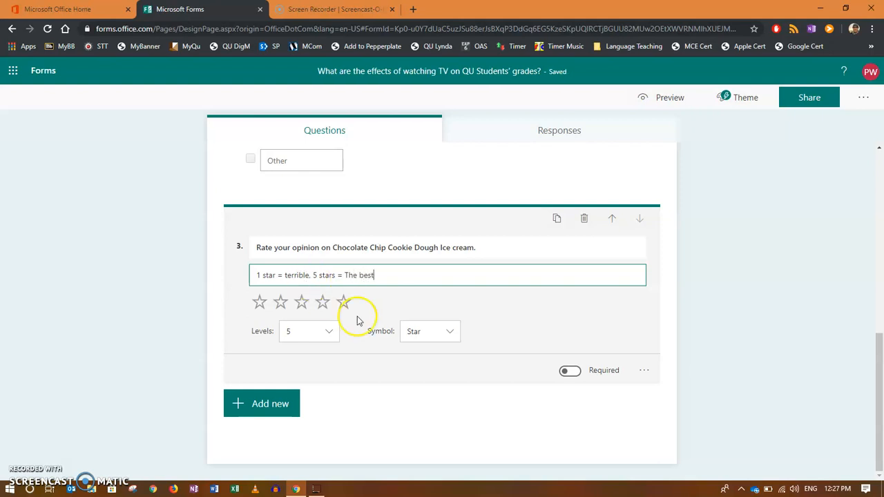
# Examine the rating question's available levels, symbols and additional settings without changing them, and highlight its subtitle text.
pyautogui.click(315, 338)
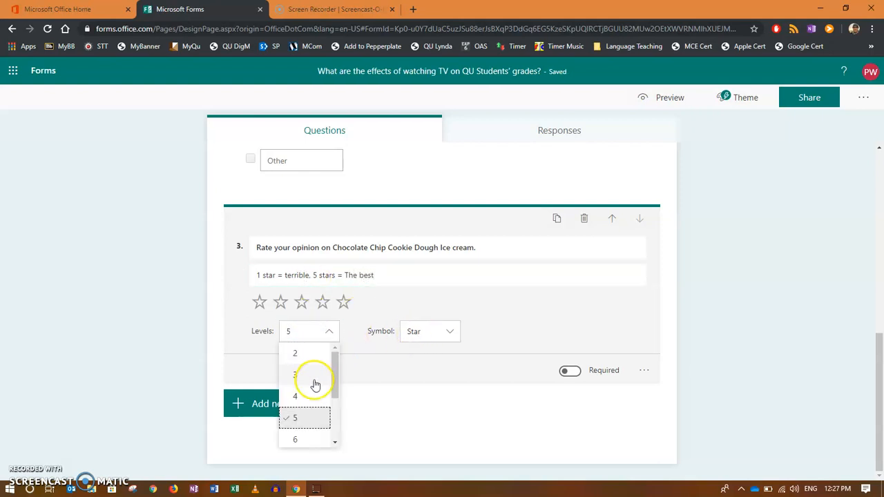
pyautogui.moveTo(336, 375); pyautogui.dragTo(339, 421)
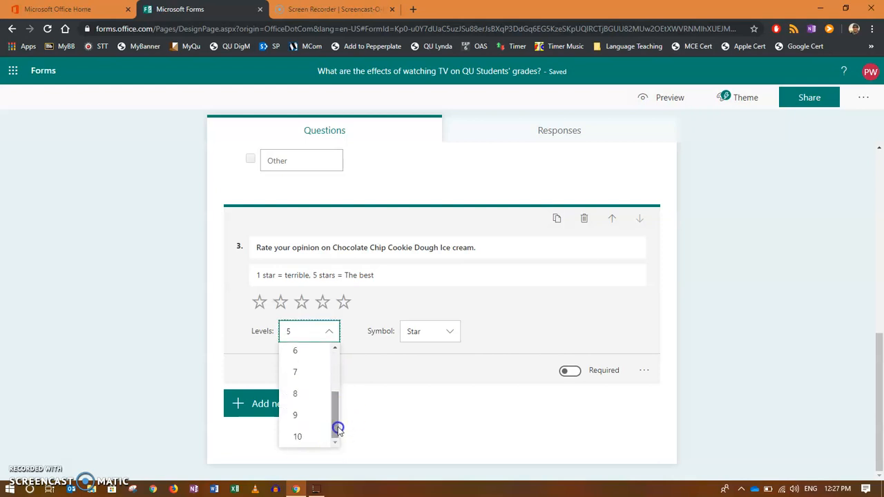
pyautogui.click(367, 337)
pyautogui.click(434, 333)
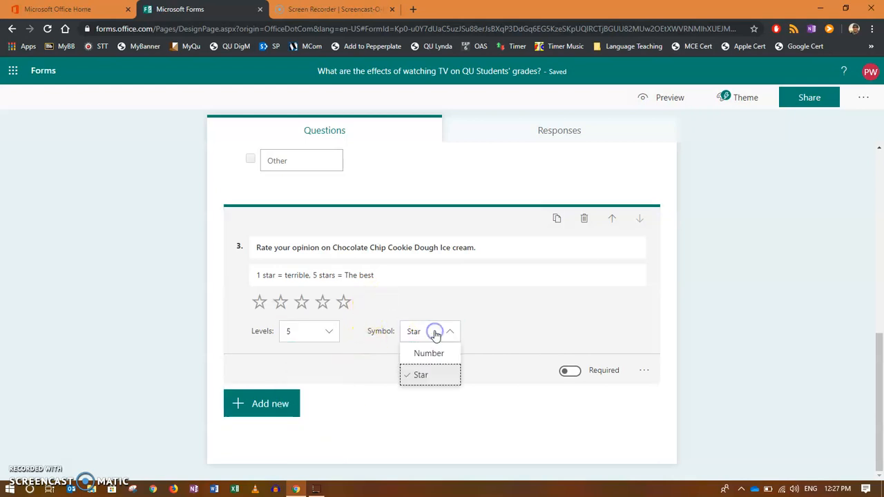
pyautogui.click(394, 303)
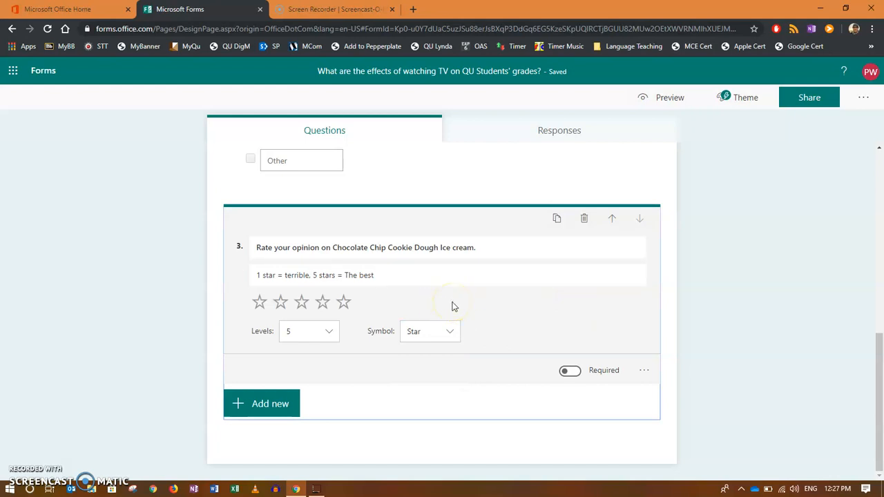
pyautogui.click(643, 371)
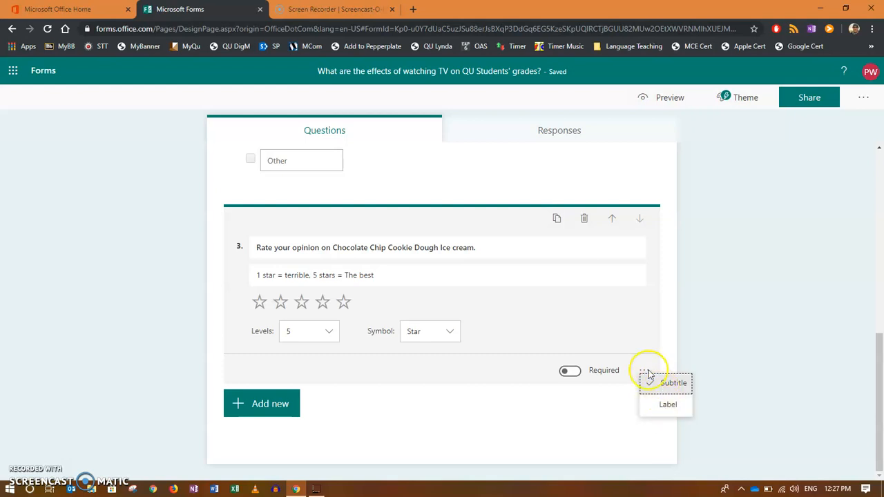
pyautogui.click(433, 380)
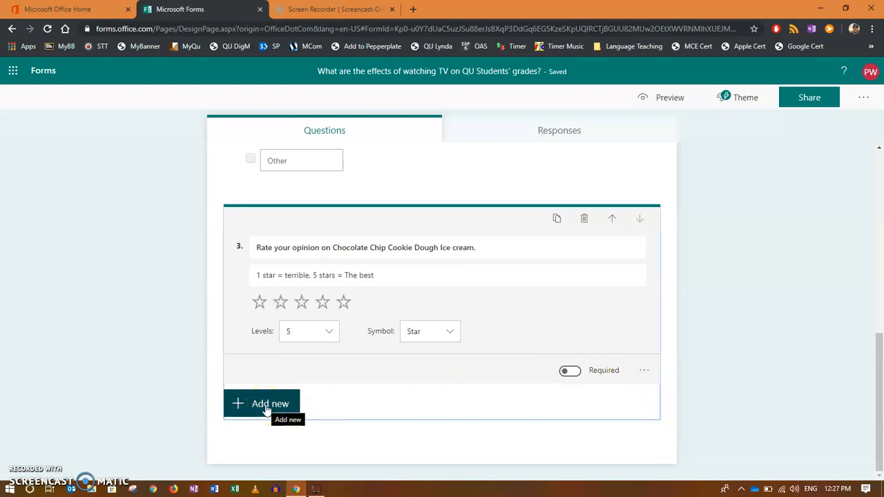
pyautogui.click(316, 274)
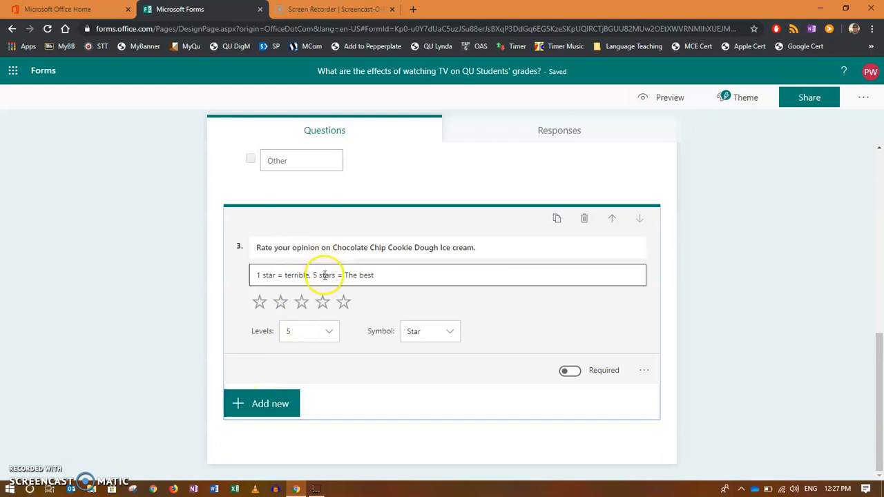
pyautogui.tripleClick(294, 274)
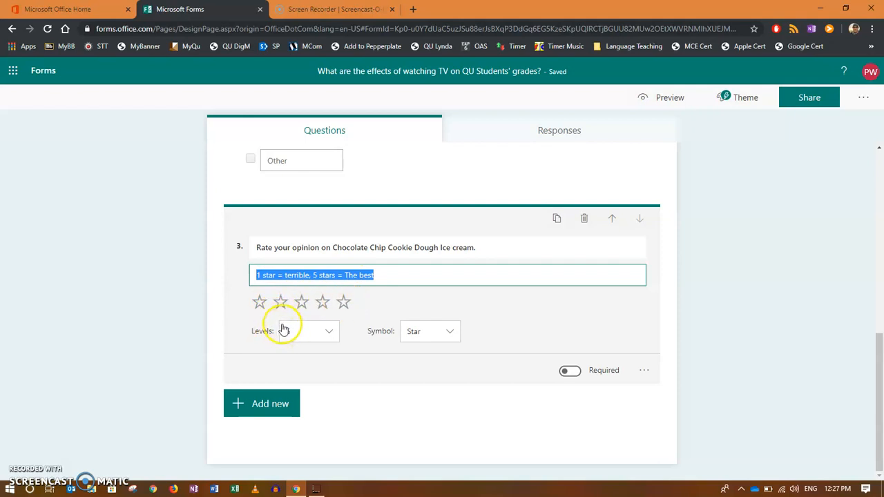
# Add a Date question with the text "When did you start university?".
pyautogui.click(270, 406)
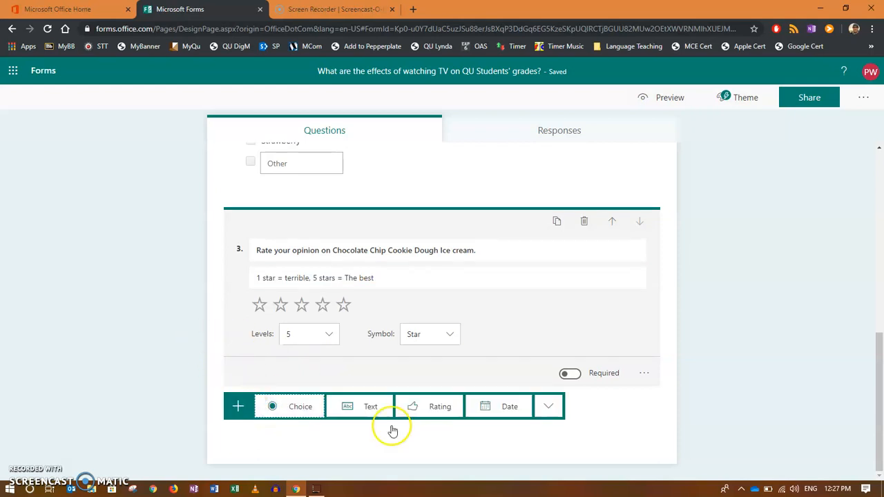
pyautogui.click(509, 410)
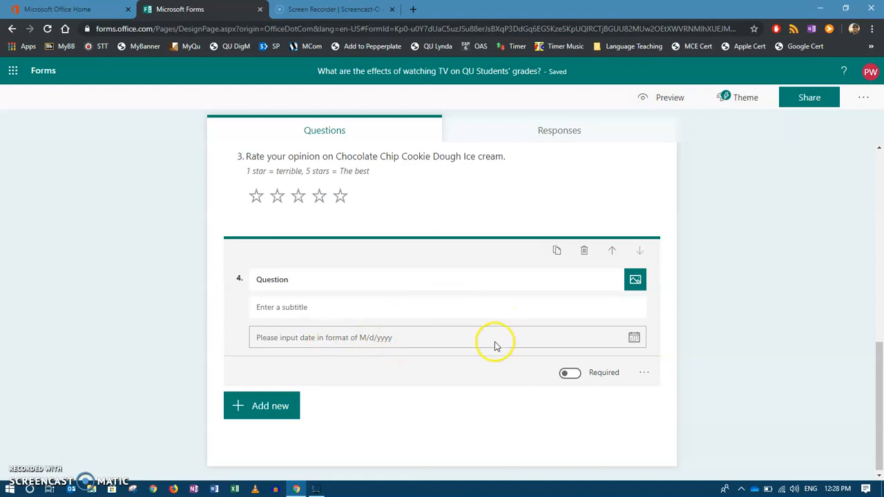
pyautogui.click(312, 276)
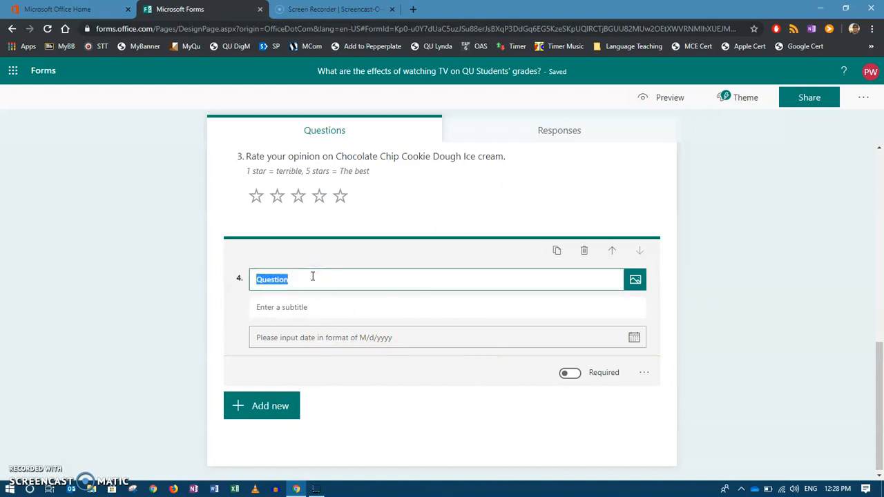
pyautogui.write('When did you start university?')
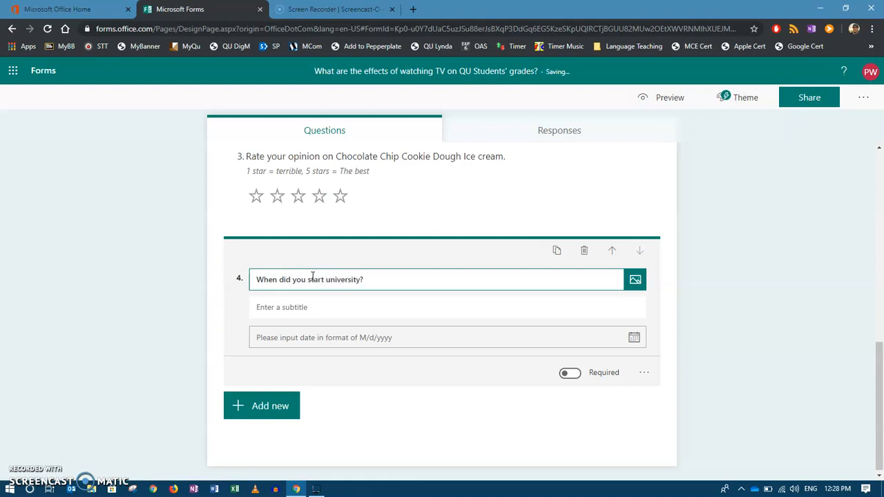
pyautogui.click(385, 375)
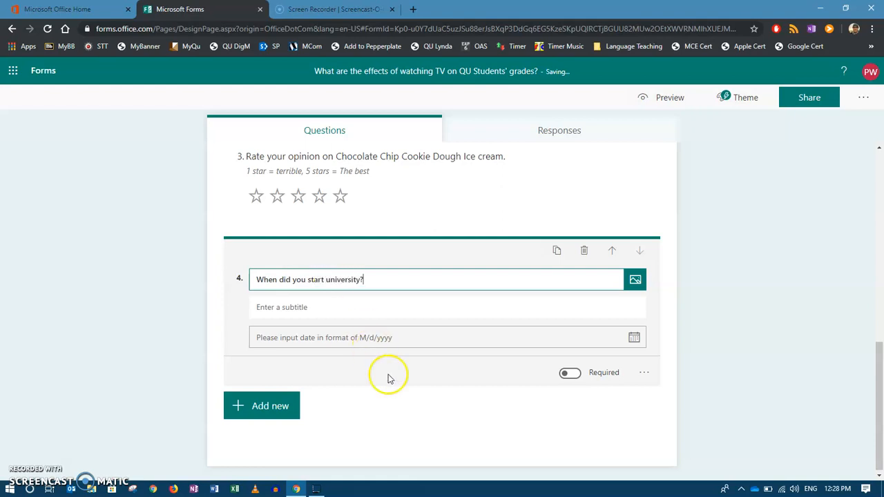
# Add a Text question reading "Tell me about your favorite superhero.", switching Long answer on and back off to keep it short-answer.
pyautogui.click(286, 411)
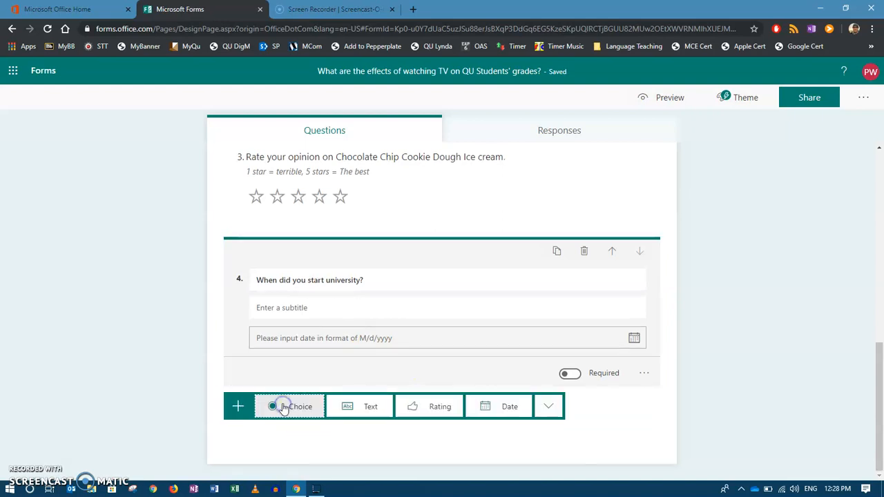
pyautogui.click(373, 410)
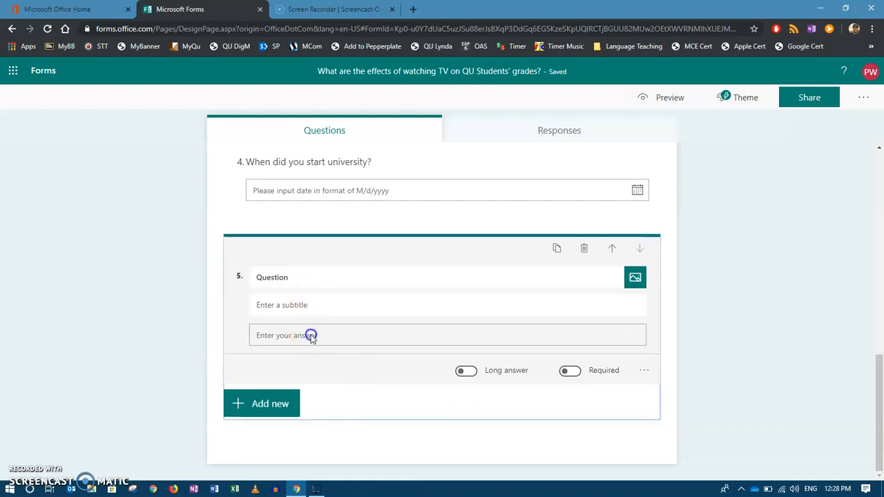
pyautogui.click(465, 372)
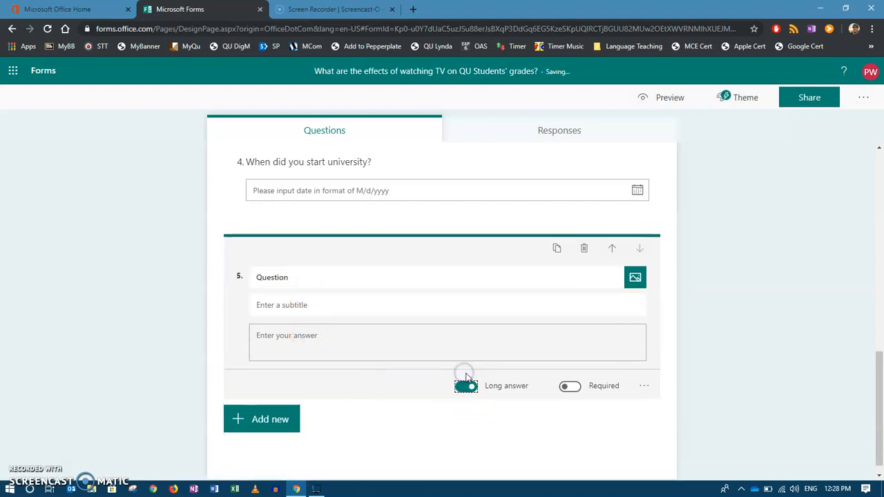
pyautogui.click(469, 387)
pyautogui.doubleClick(336, 275)
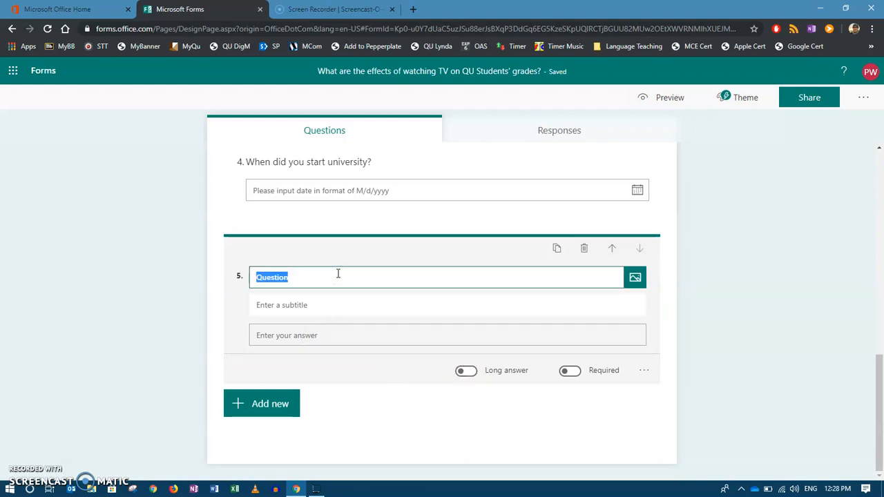
pyautogui.write('Tell me about your favorite')
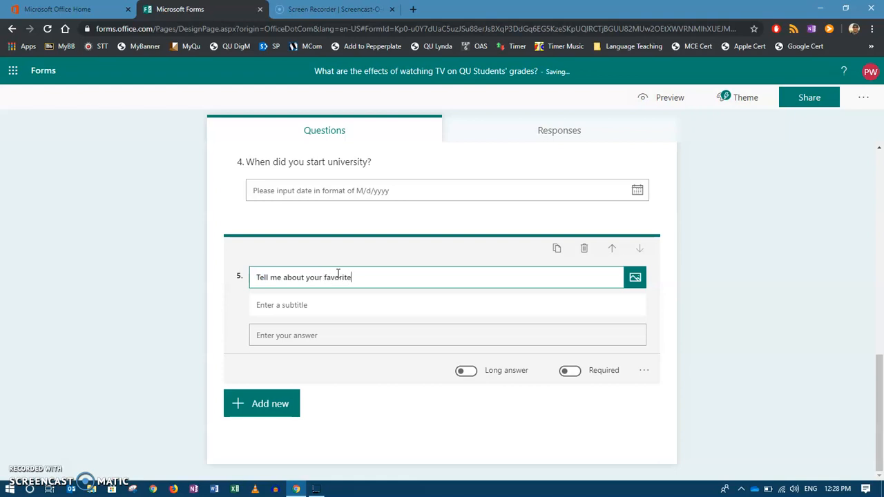
pyautogui.write('superf')
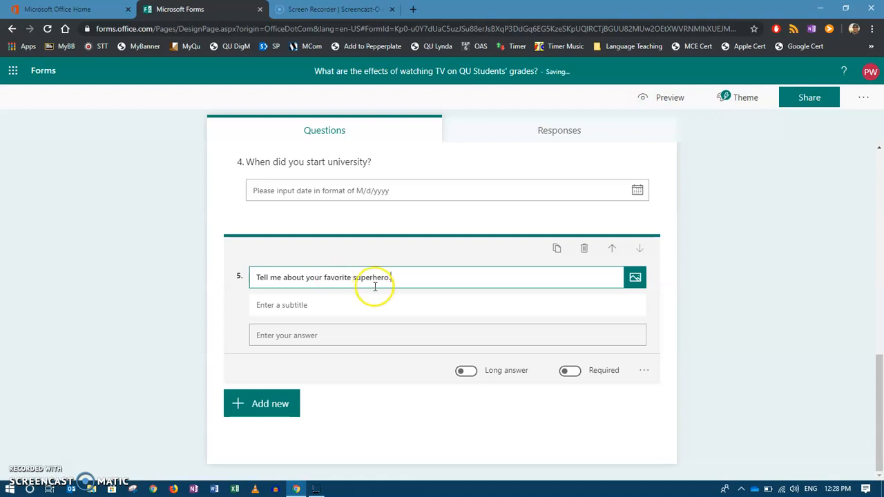
# Add a Ranking question "Put the list of superheros in order from tallest to shortest." with the subtitle "Top = tallest, bottom = shortest".
pyautogui.click(275, 408)
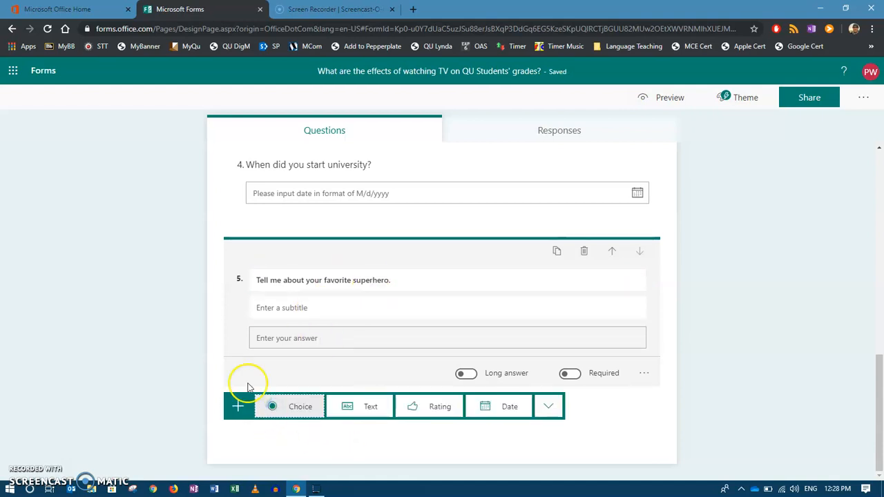
pyautogui.click(549, 407)
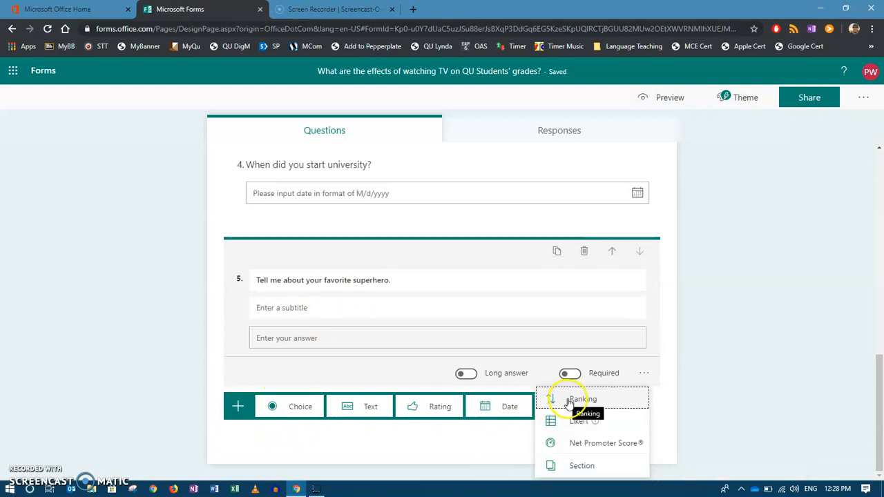
pyautogui.click(569, 403)
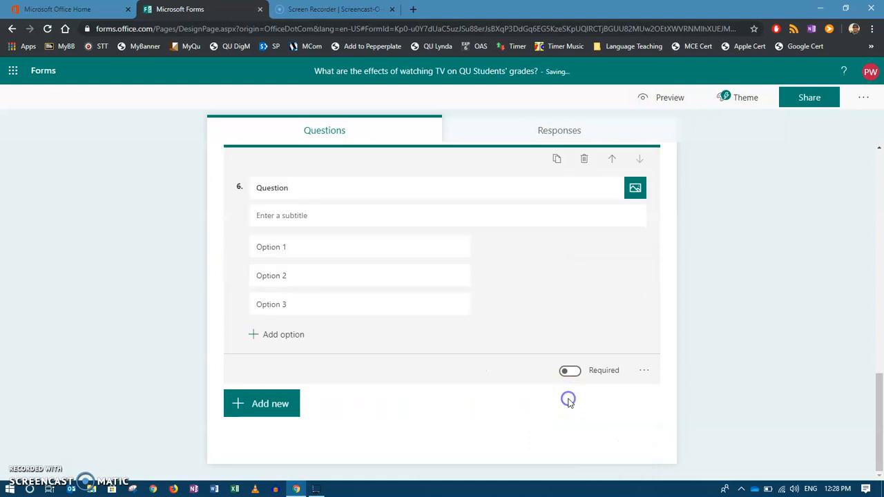
pyautogui.click(329, 185)
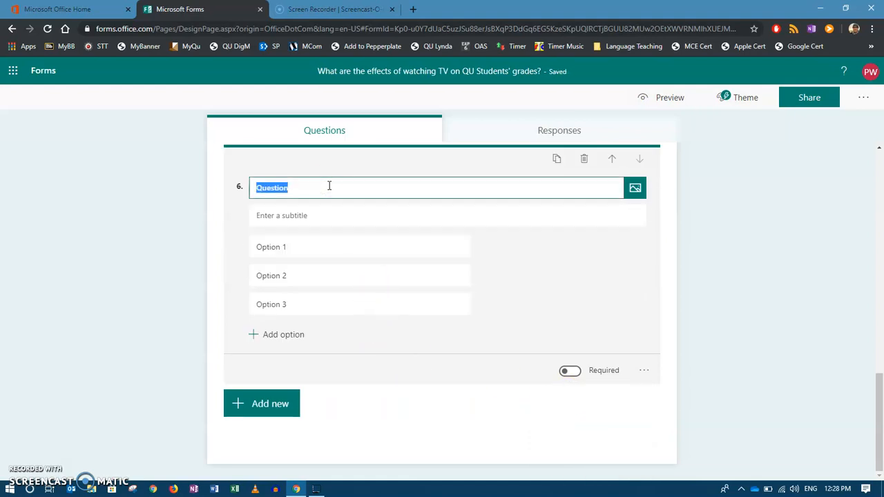
pyautogui.write('Put the list of superh')
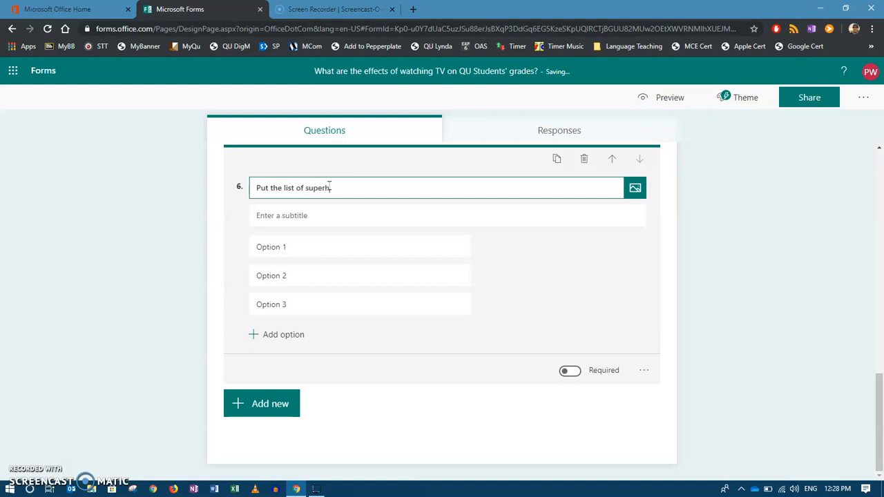
pyautogui.write('from tallest to shortest.')
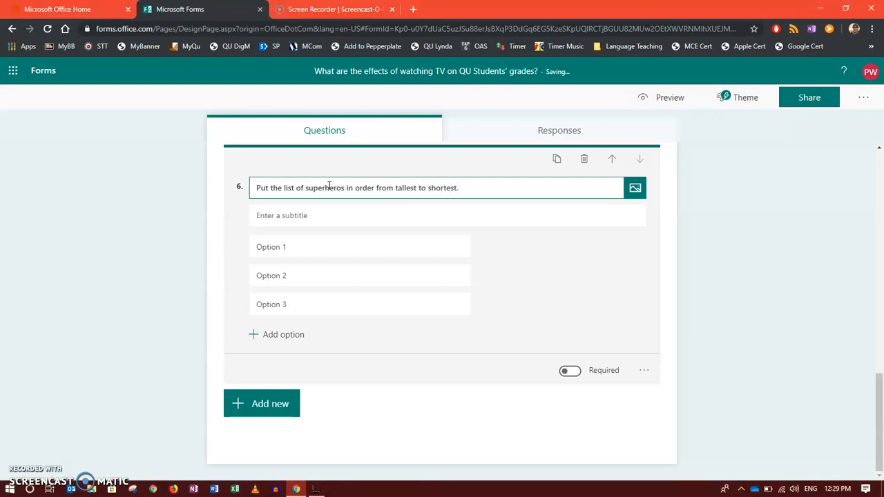
pyautogui.click(298, 215)
pyautogui.write('Top = tallest, bottom = shortest')
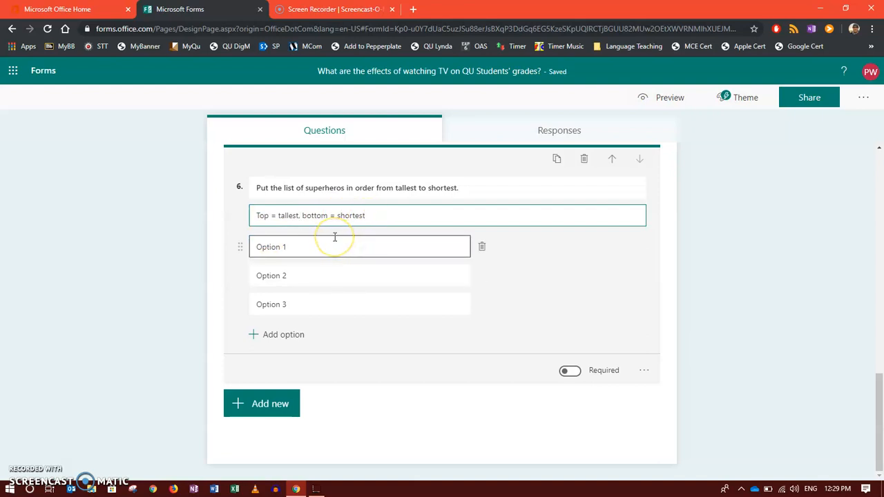
# Fill in the ranking question's first three options as "Superman", "Iron Man" and "Wonder Woman".
pyautogui.click(335, 239)
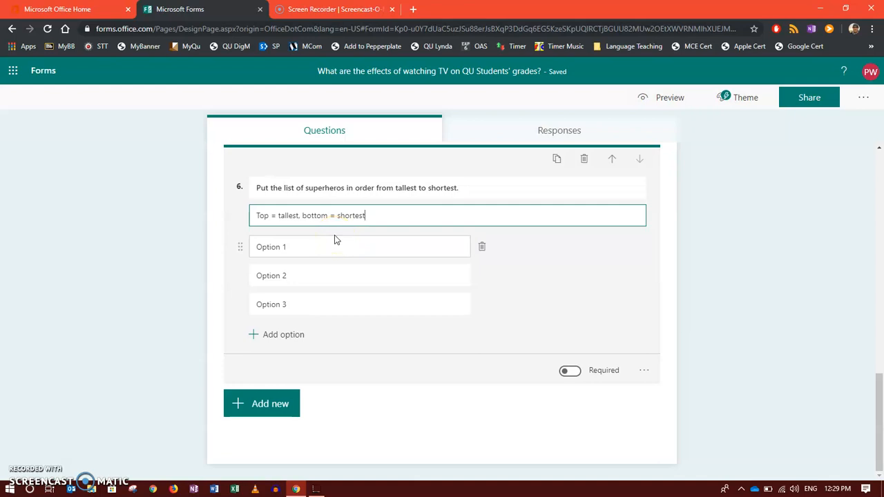
pyautogui.click(320, 246)
pyautogui.write('S')
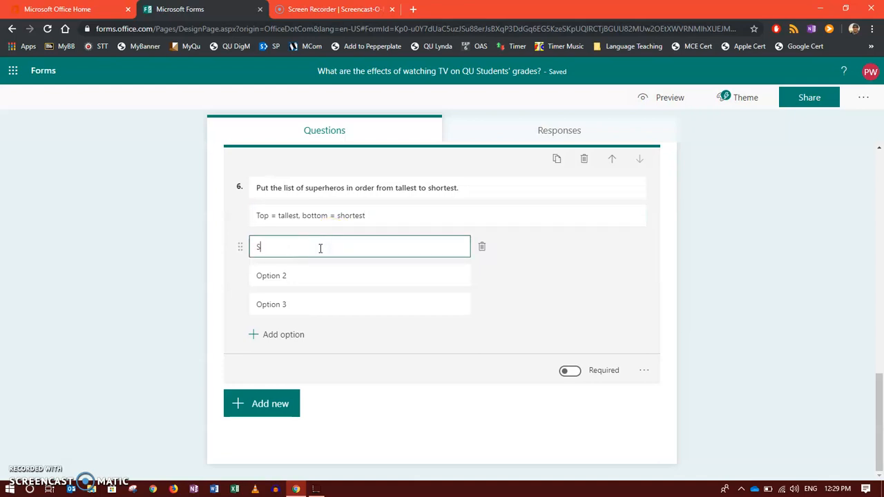
pyautogui.press('Tab')
pyautogui.press('Tab')
pyautogui.write('Iron Man')
pyautogui.press('Tab')
pyautogui.press('Tab')
pyautogui.write('Wonder Woman')
pyautogui.press('Tab')
pyautogui.press('Tab')
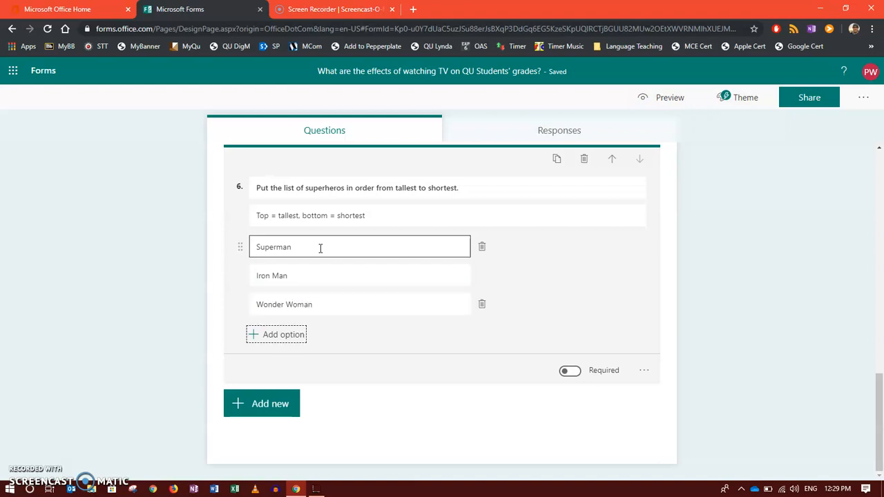
# Add a fourth option "Batman" to the ranking question and make the question required.
pyautogui.click(297, 338)
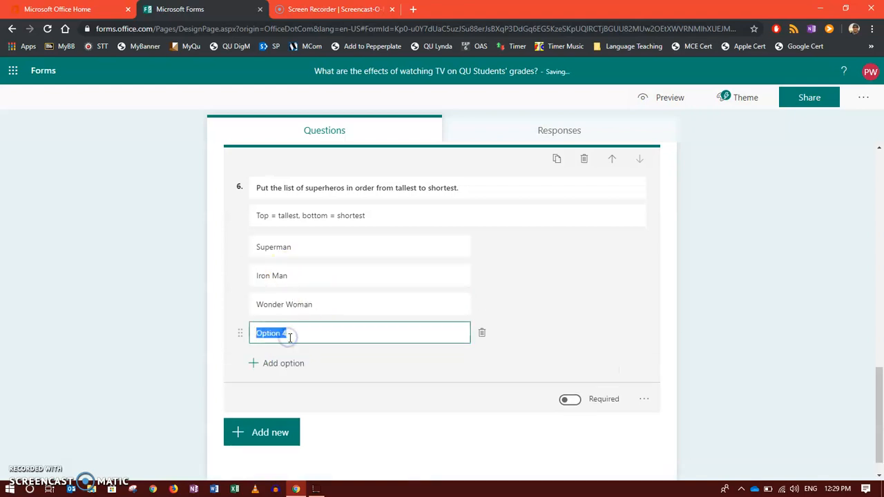
pyautogui.write('Batman')
pyautogui.click(570, 402)
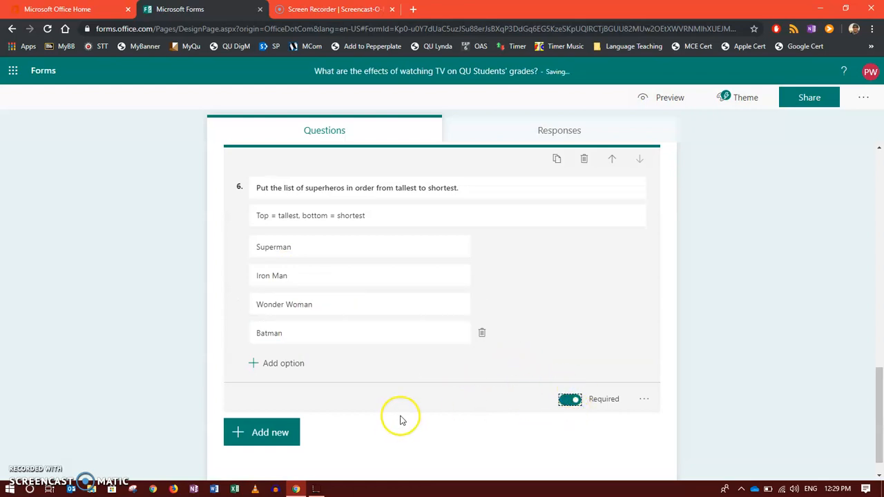
# Add a Likert question with the text "For each statement, note how much you agree with it.".
pyautogui.click(270, 428)
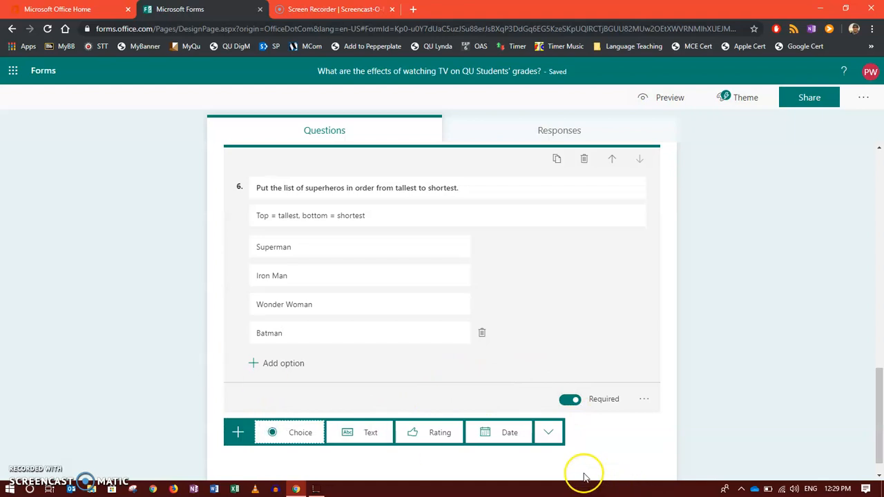
pyautogui.click(552, 437)
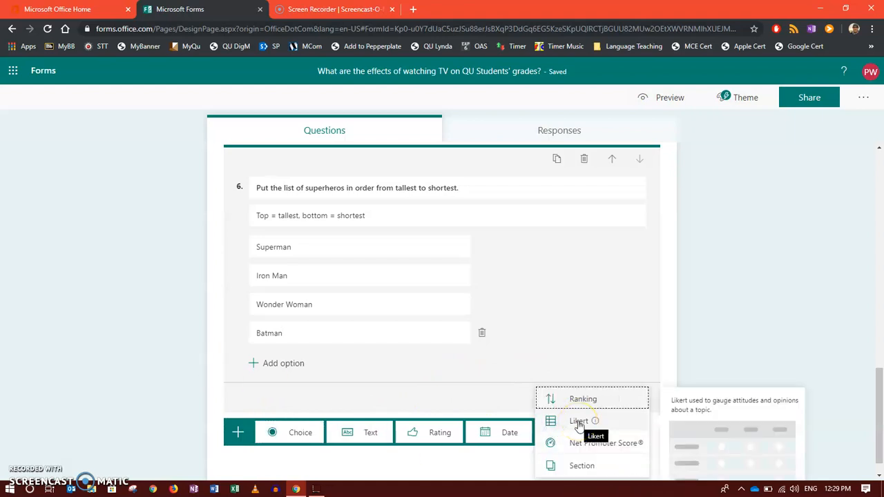
pyautogui.click(578, 423)
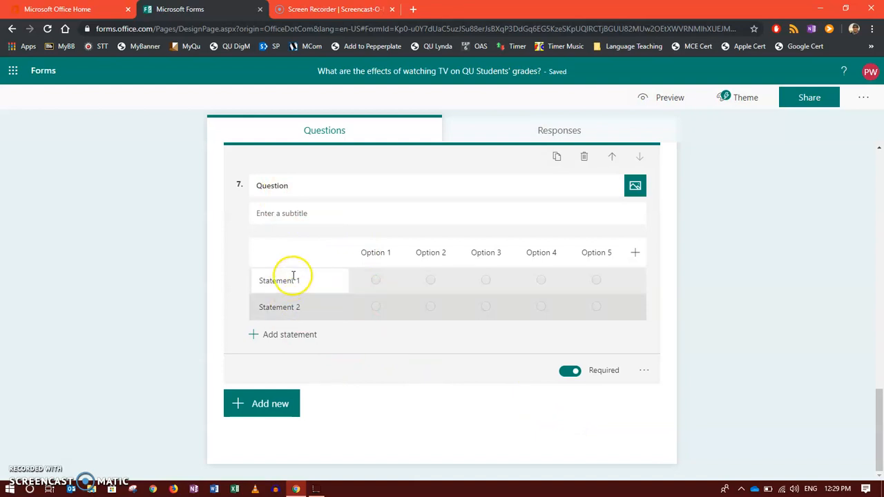
pyautogui.click(348, 183)
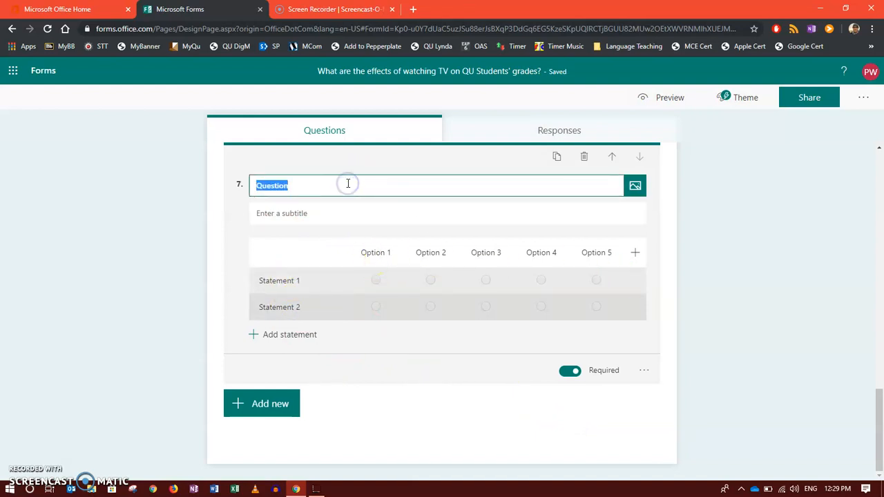
pyautogui.write('G')
pyautogui.press('BackSpace')
pyautogui.write('For each statemen')
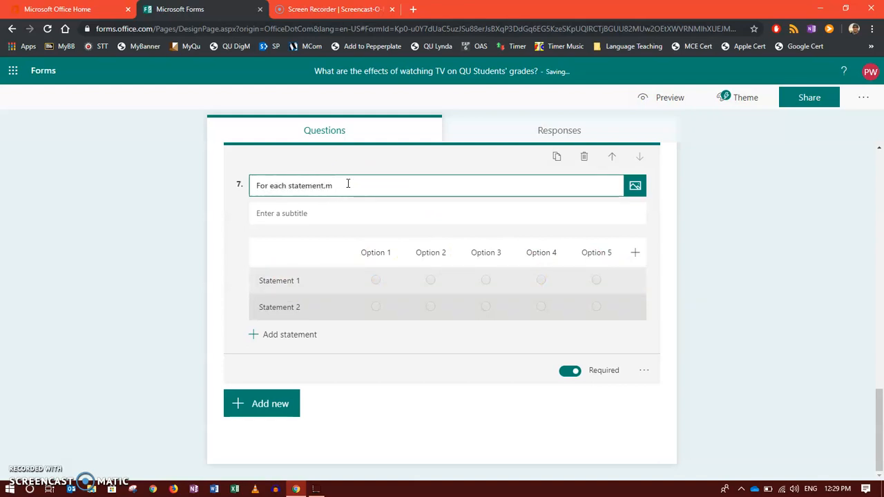
pyautogui.write('t, note w')
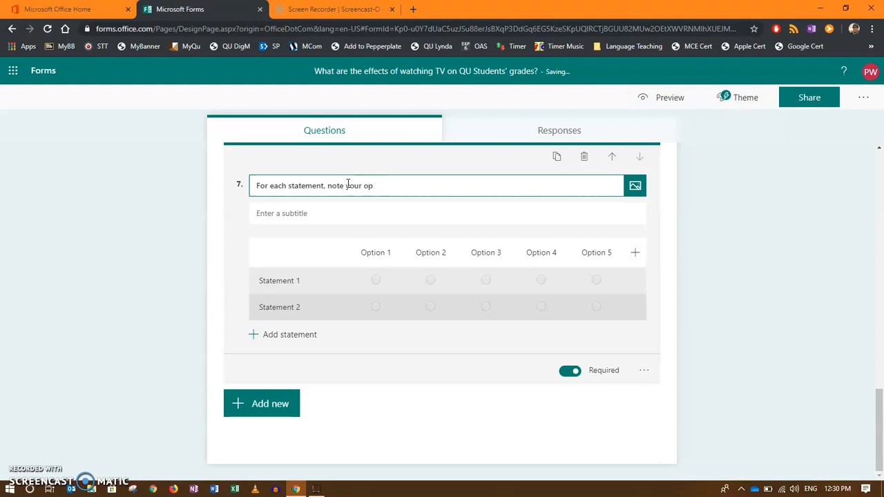
pyautogui.press('BackSpace')
pyautogui.press('BackSpace')
pyautogui.press('BackSpace')
pyautogui.write('how much you agree with it')
# Label the Likert question's first two scale options "Totally disagree" and "Disagree".
pyautogui.click(375, 252)
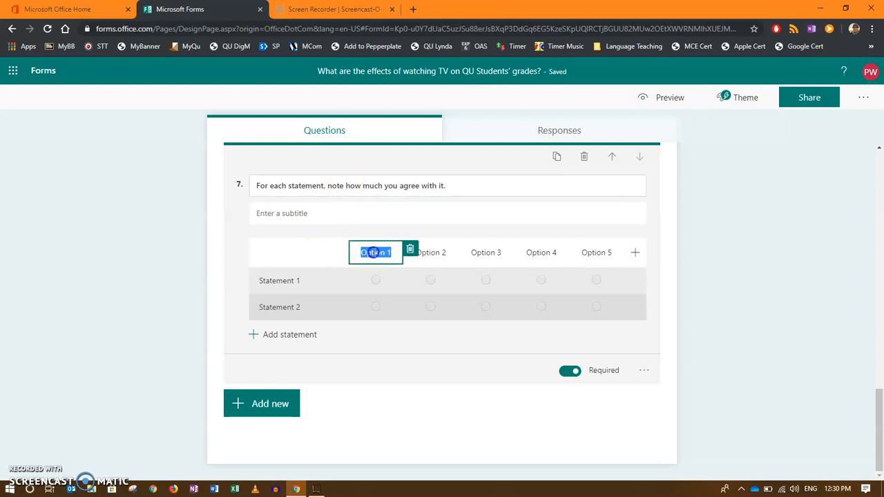
pyautogui.write('Totally')
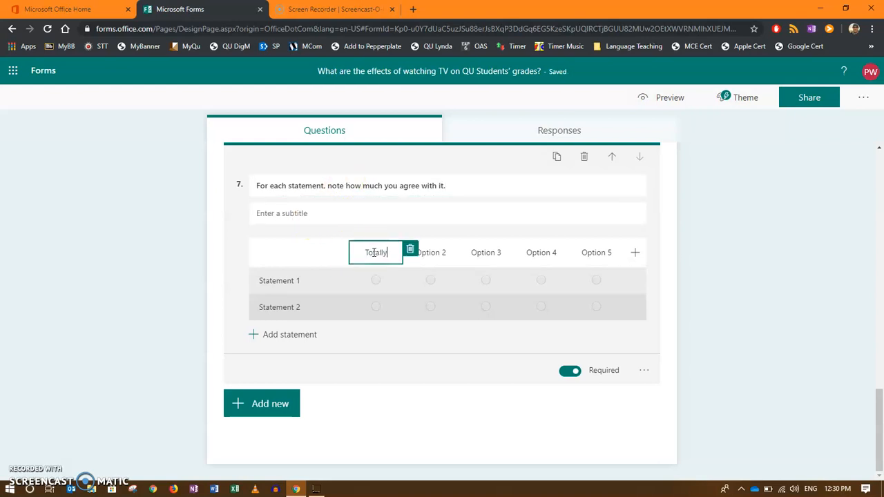
pyautogui.write(' disagree')
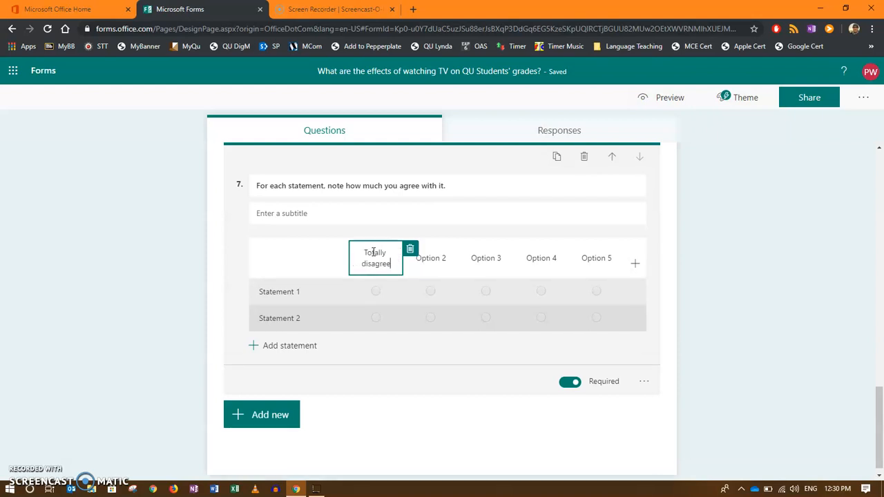
pyautogui.press('Tab')
pyautogui.write('Disagree')
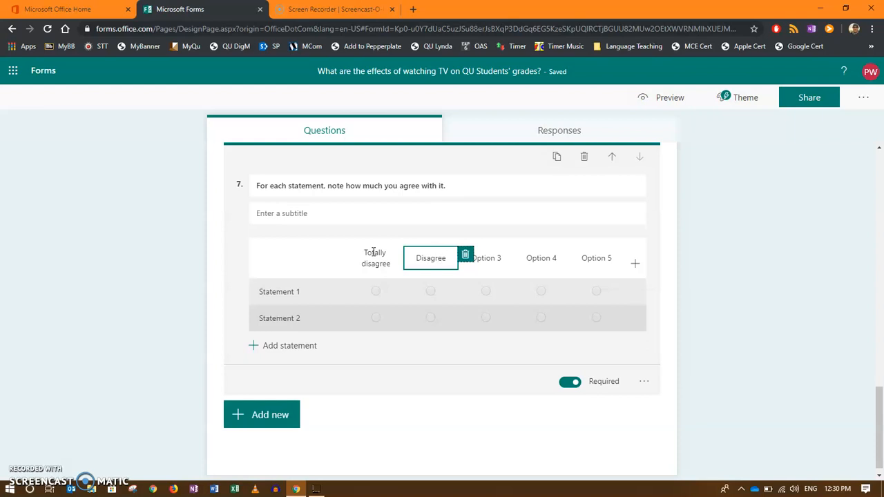
# Label the Likert scale's remaining three options "No Opinion", "Agree" and "Totally Agree".
pyautogui.press('Tab')
pyautogui.write('No Opino')
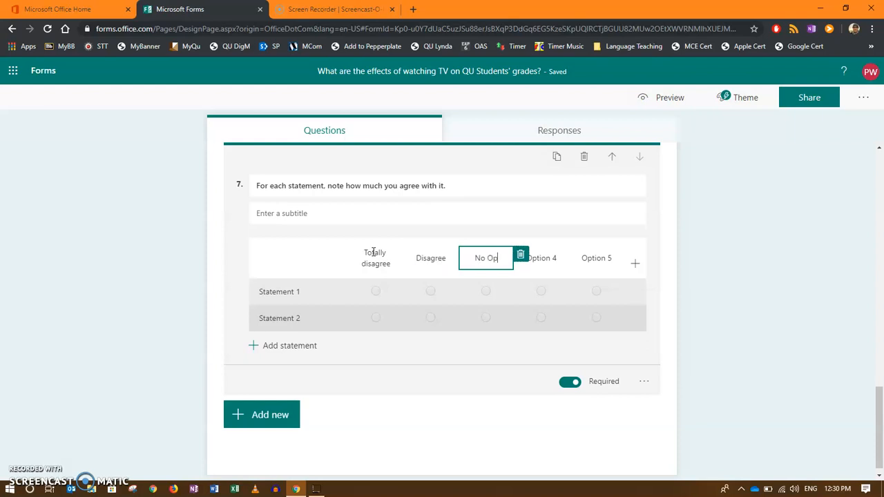
pyautogui.press('BackSpace')
pyautogui.write('ion')
pyautogui.press('Tab')
pyautogui.write('Agree')
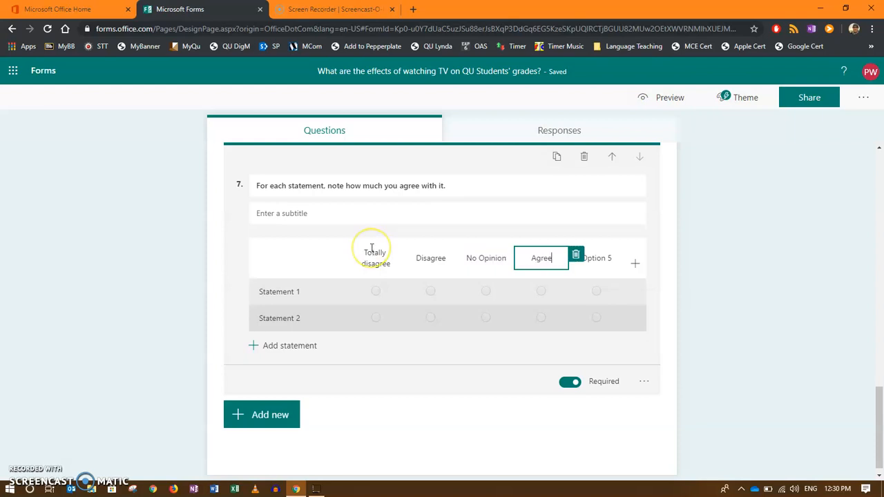
pyautogui.press('Tab')
pyautogui.write('Totally Agree')
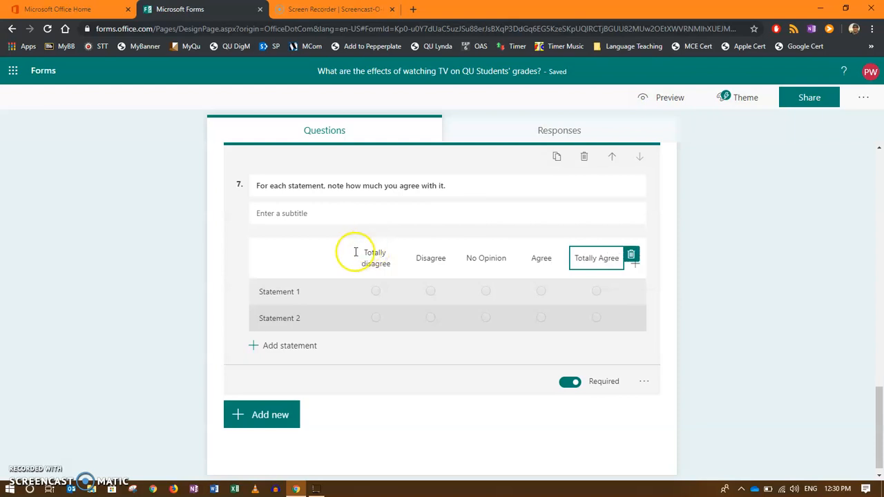
# Fill in the first two Likert statements as "Batman is the smartest." and "Chocolate Chip Cookie dough ice cream is terrible.".
pyautogui.click(273, 293)
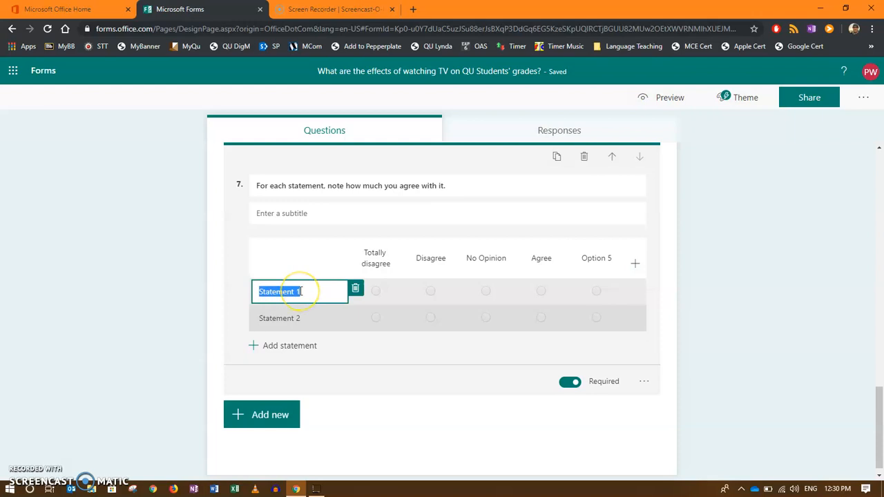
pyautogui.write('Batmand')
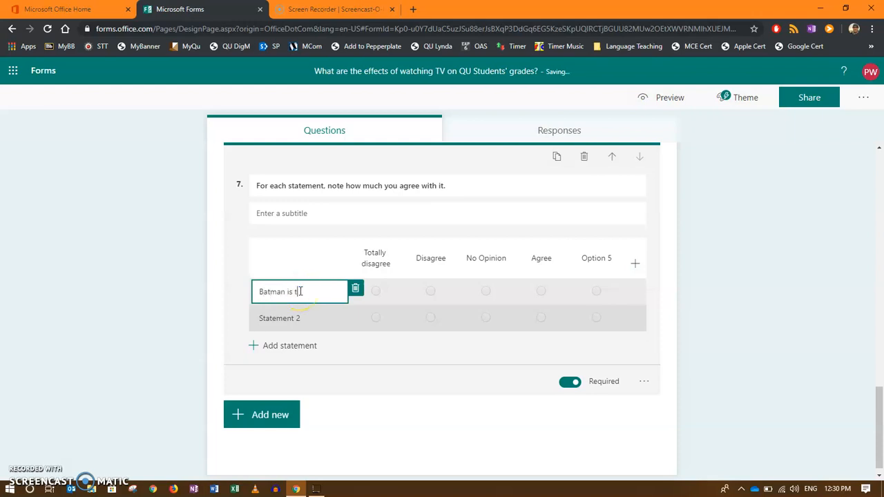
pyautogui.write('is the smartest.')
pyautogui.press('Tab')
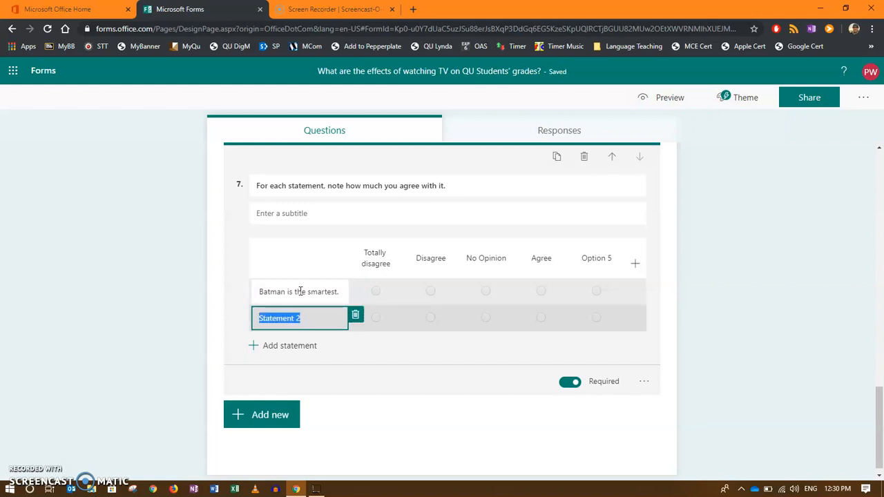
pyautogui.write('Chocolate Chip')
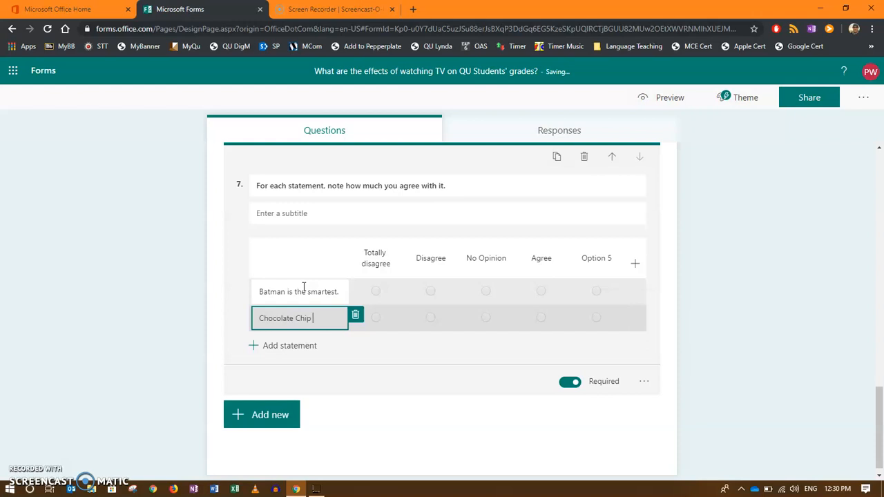
pyautogui.write(' Cookie dough ic')
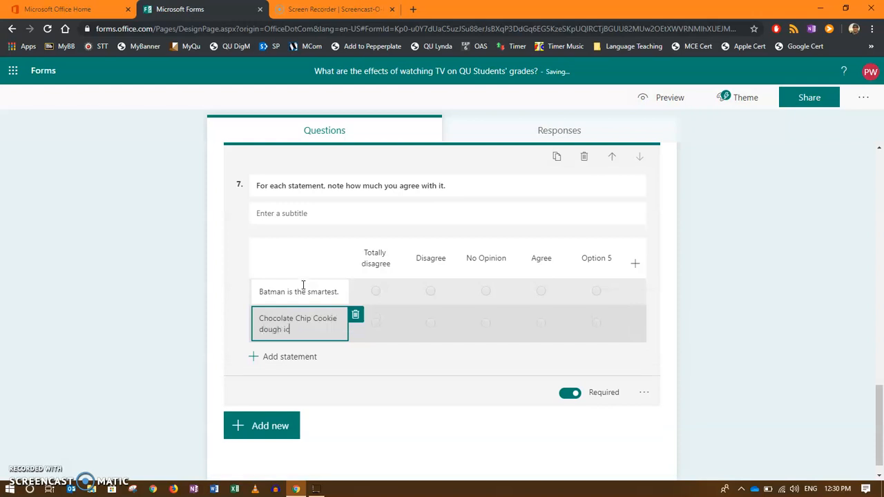
pyautogui.write('e cream is terrible.')
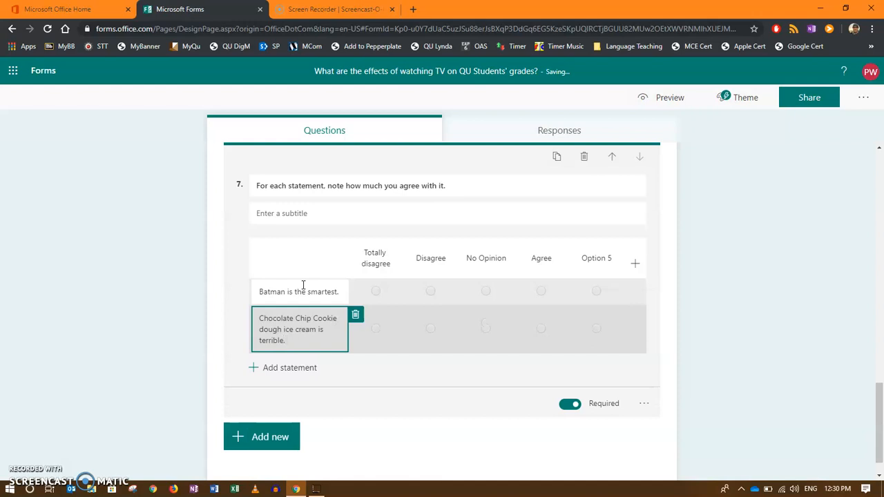
# Add a third Likert statement "Vanilla is boring." and make the question not required.
pyautogui.click(290, 367)
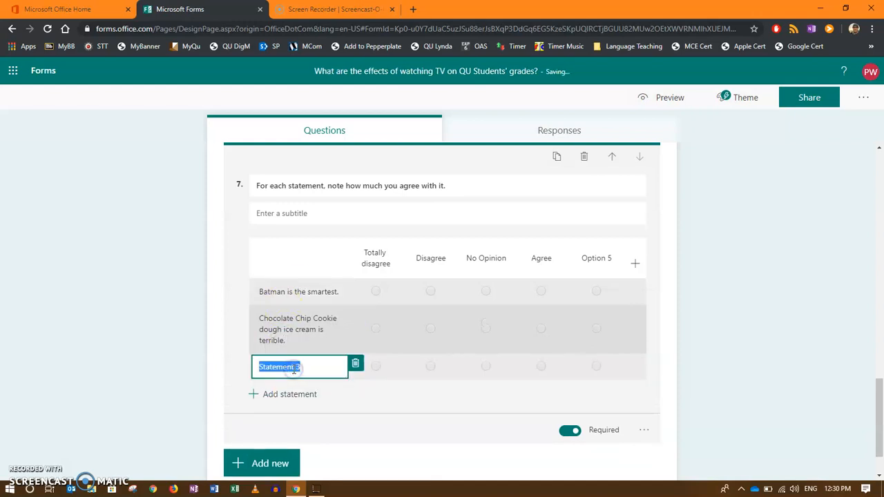
pyautogui.write('V')
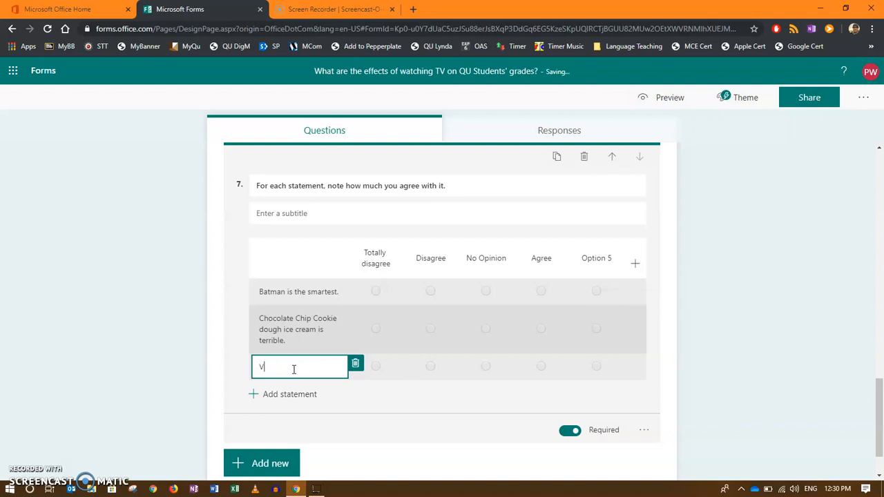
pyautogui.write('anilla is boring.')
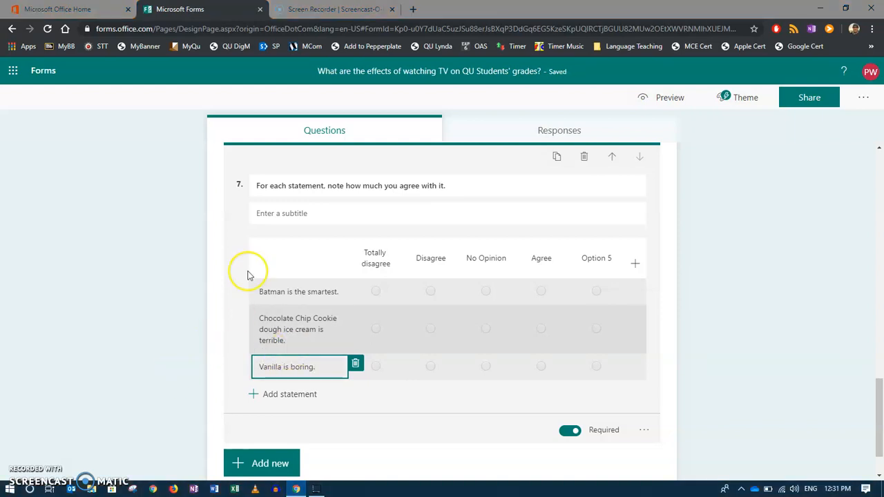
pyautogui.click(577, 433)
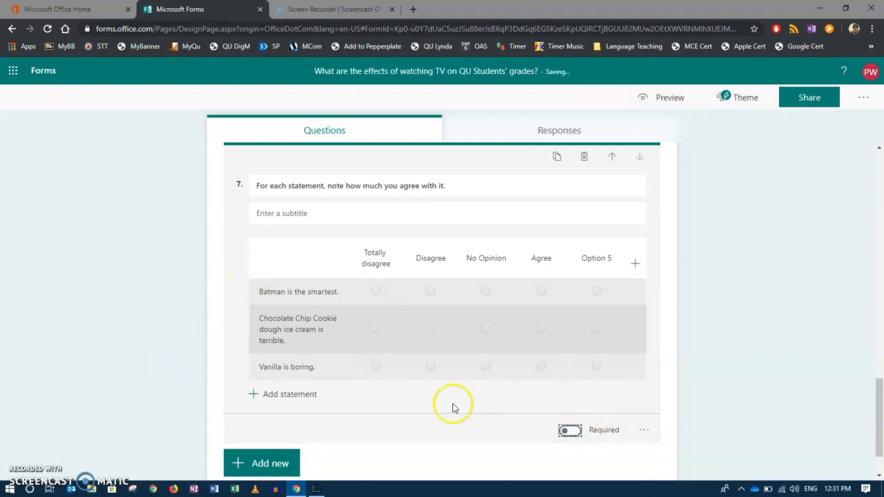
# Add a new section after the Likert question and title it "Demographic Questions.".
pyautogui.scroll(-1, 194, 199)
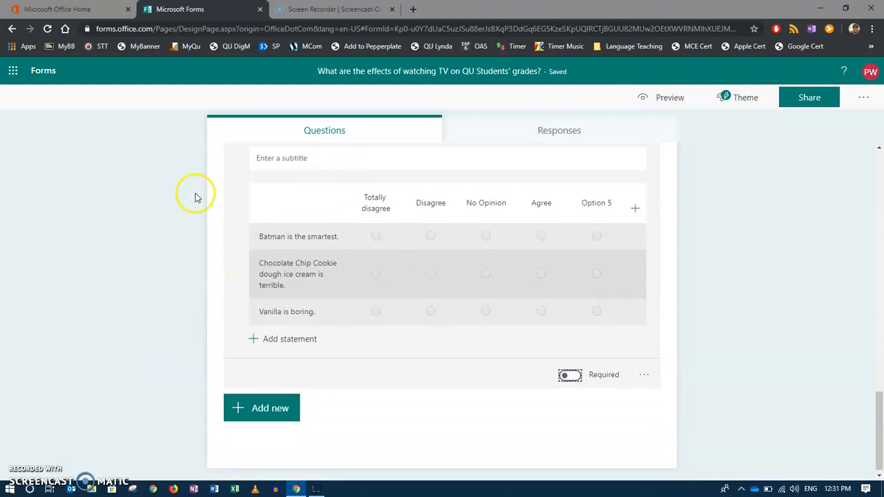
pyautogui.scroll(-1, 203, 220)
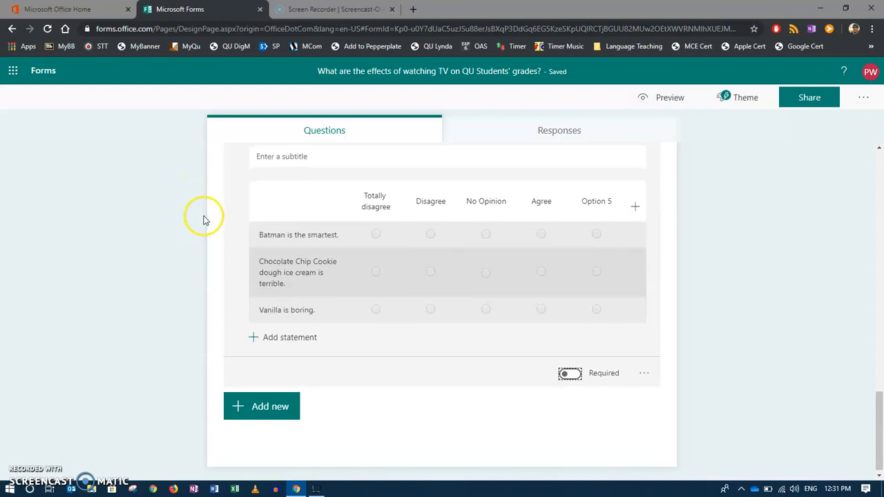
pyautogui.click(280, 404)
pyautogui.click(547, 406)
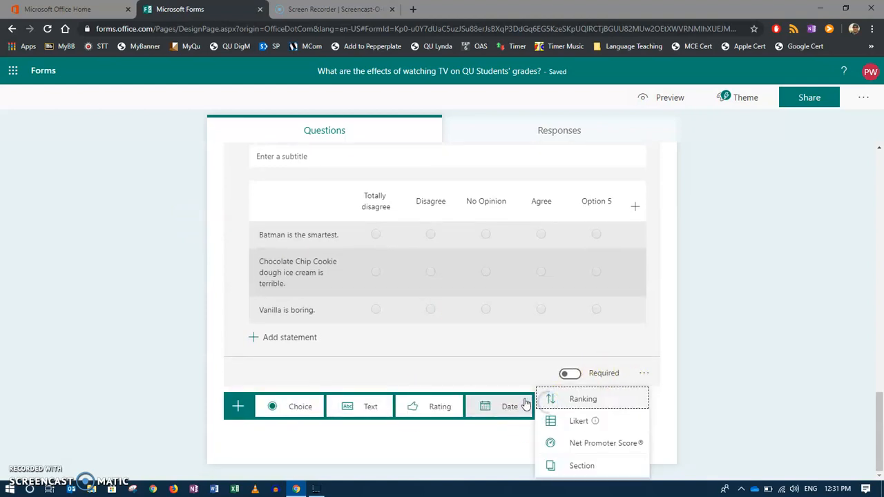
pyautogui.click(579, 466)
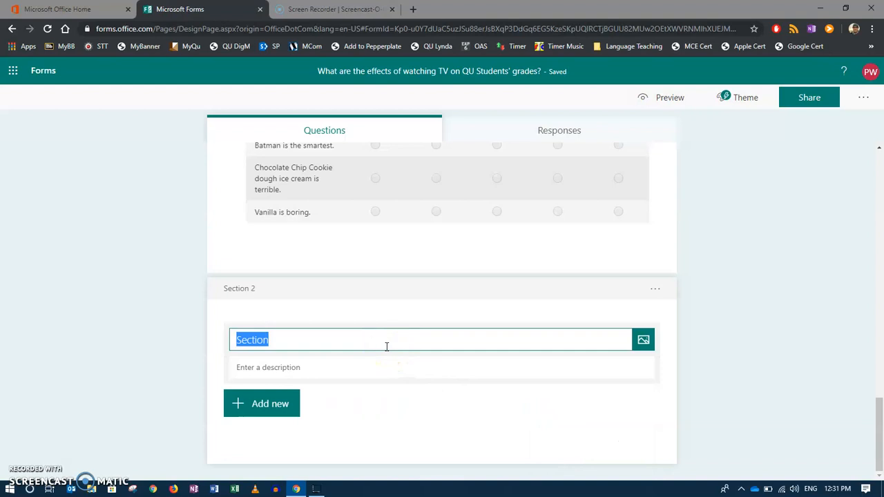
pyautogui.write('De')
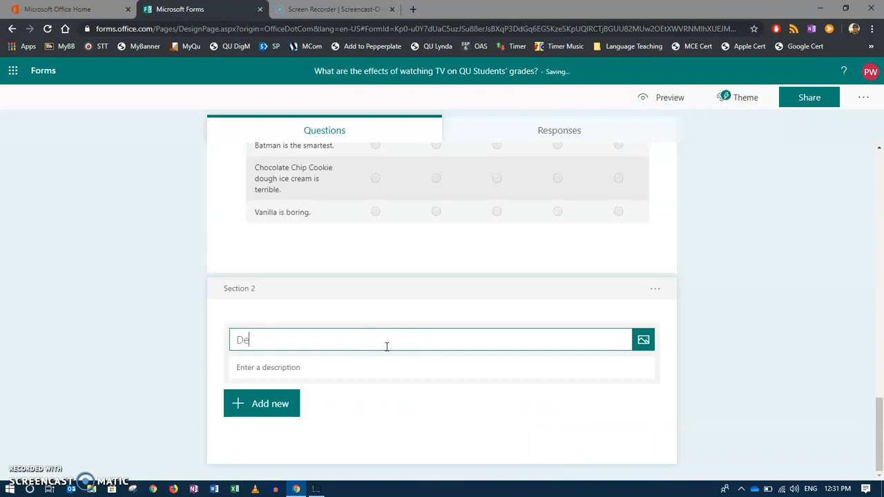
pyautogui.write('mographic Questions.')
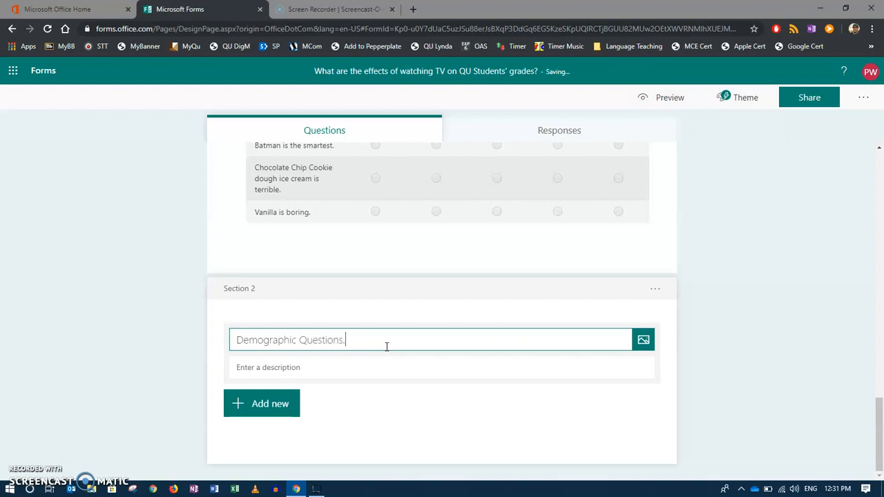
# Enter the section description "These are questions about who you are.".
pyautogui.click(252, 366)
pyautogui.write('These are que')
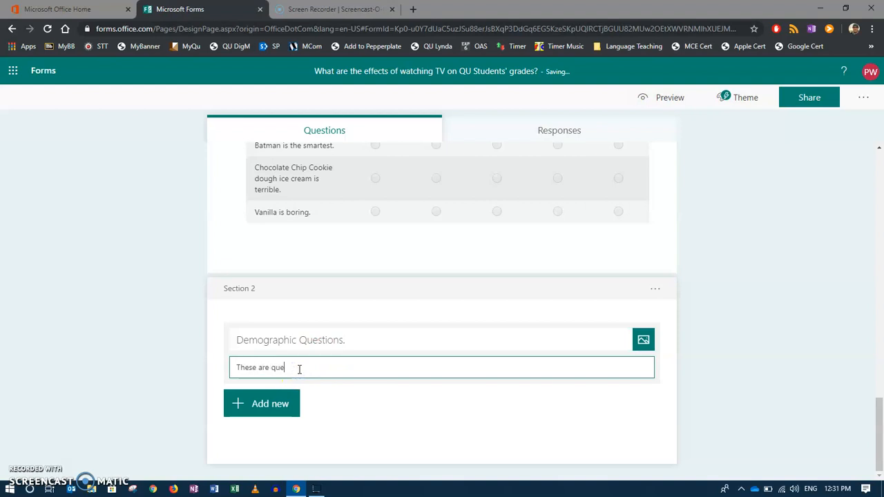
pyautogui.write('stions about who')
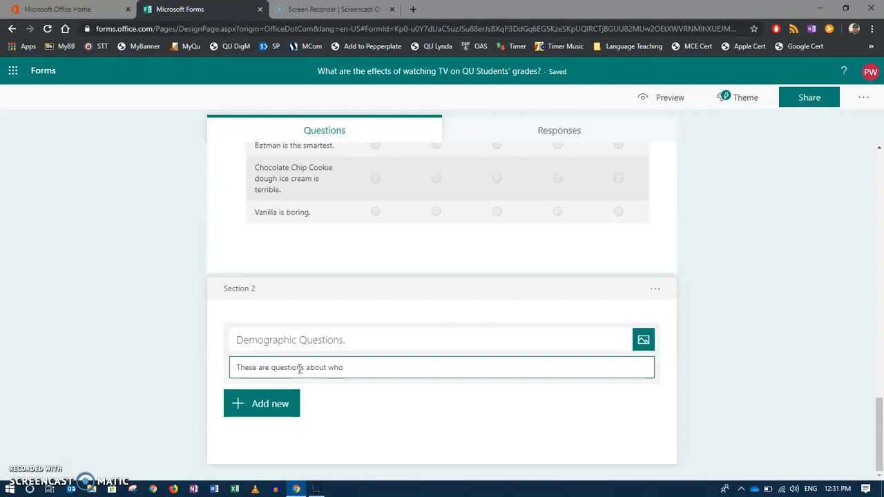
pyautogui.write(' you are.')
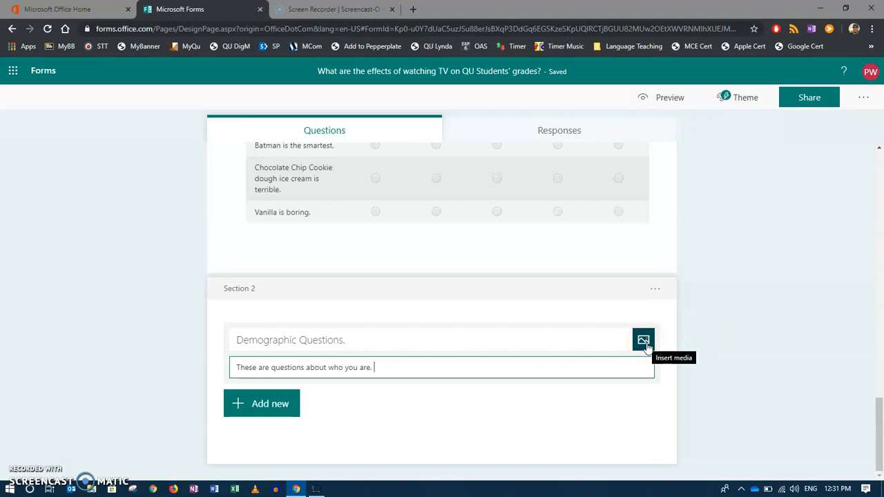
# Search Bing images for "people" and add the 1200x855 group portrait to the Demographic Questions section header.
pyautogui.click(645, 343)
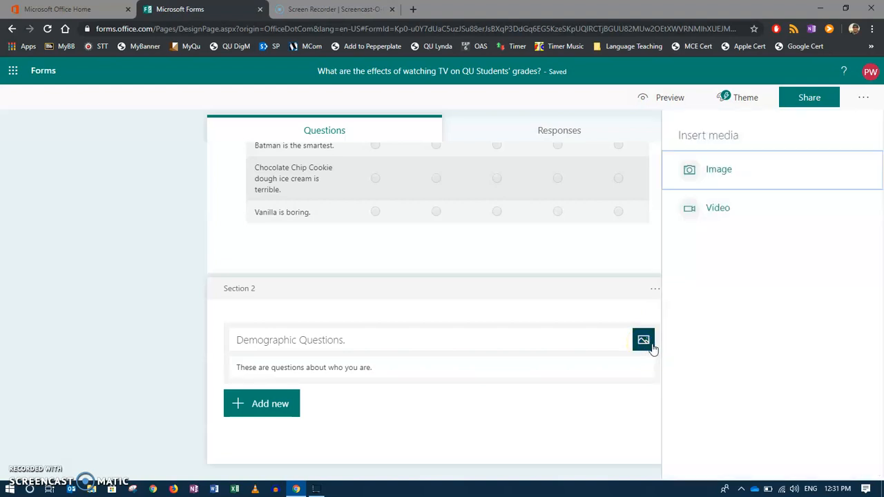
pyautogui.click(723, 168)
pyautogui.click(636, 204)
pyautogui.write('people')
pyautogui.press('Return')
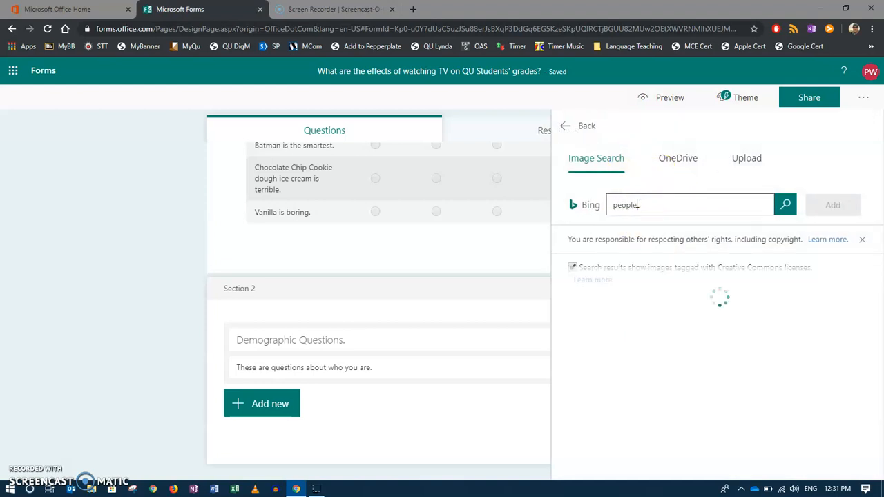
pyautogui.scroll(-1, 646, 344)
pyautogui.scroll(-3, 647, 344)
pyautogui.click(641, 360)
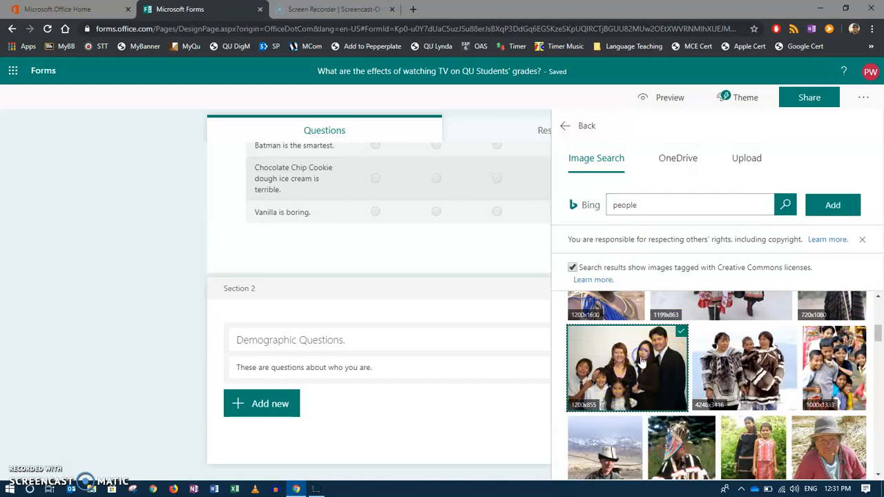
pyautogui.click(833, 206)
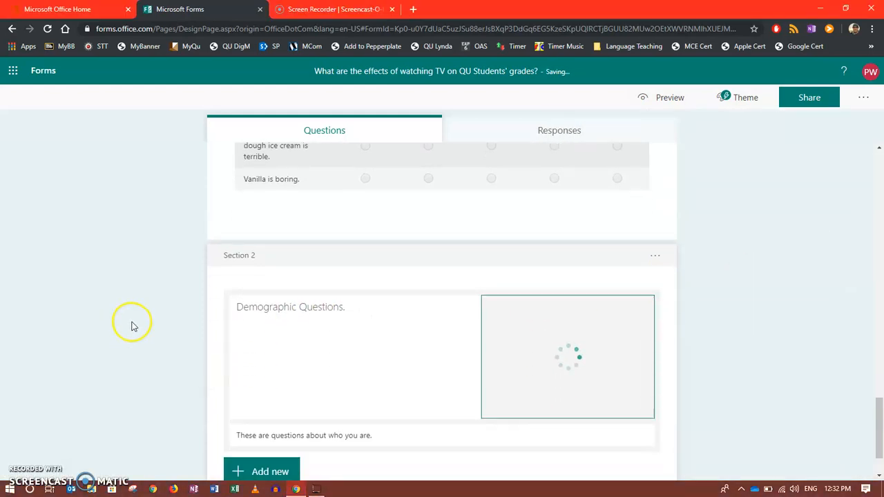
pyautogui.scroll(-2, 134, 326)
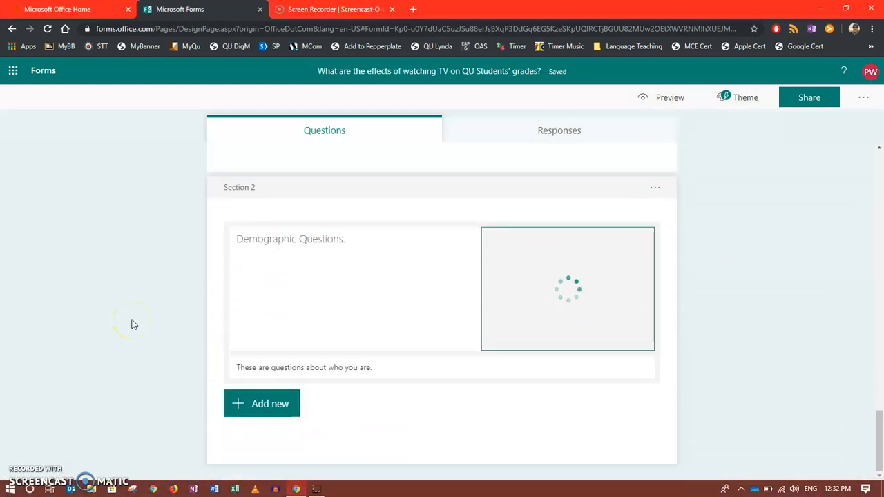
pyautogui.click(301, 217)
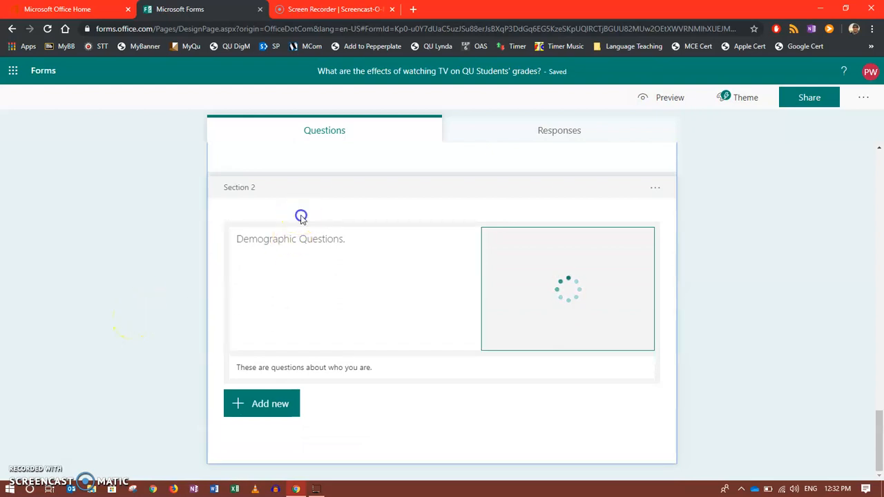
pyautogui.scroll(2, 489, 253)
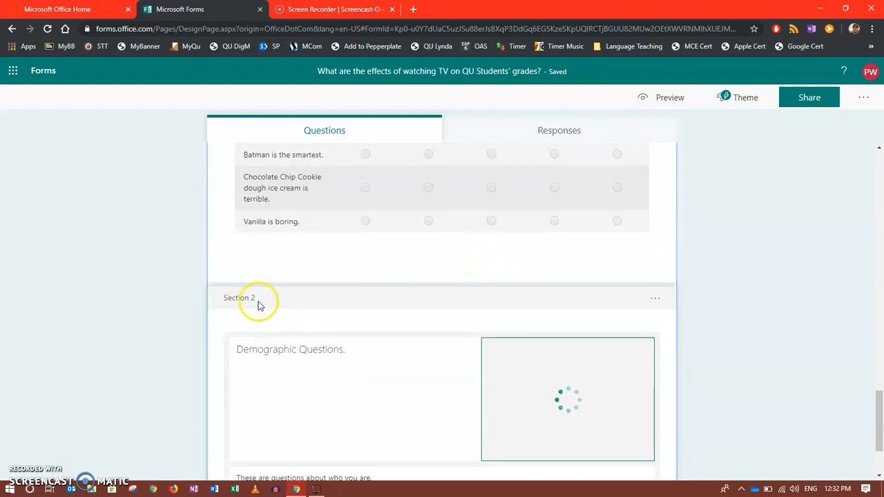
pyautogui.scroll(1, 349, 317)
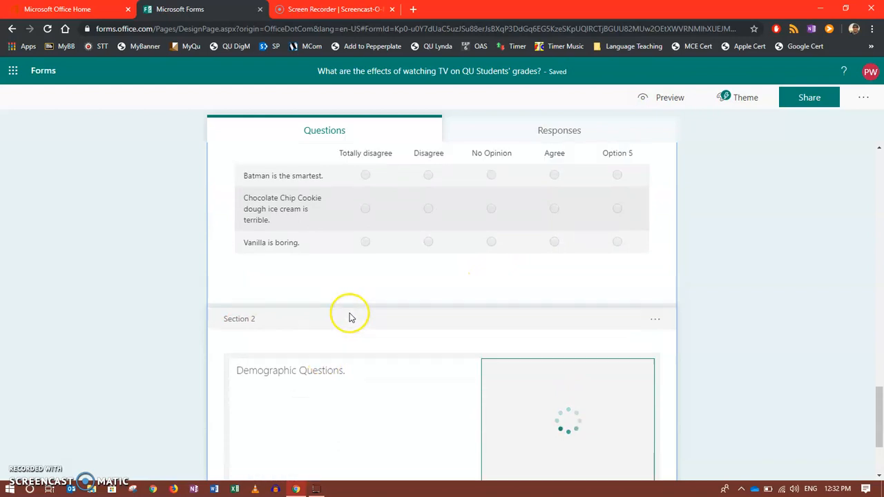
pyautogui.scroll(3, 349, 317)
pyautogui.scroll(-5, 399, 361)
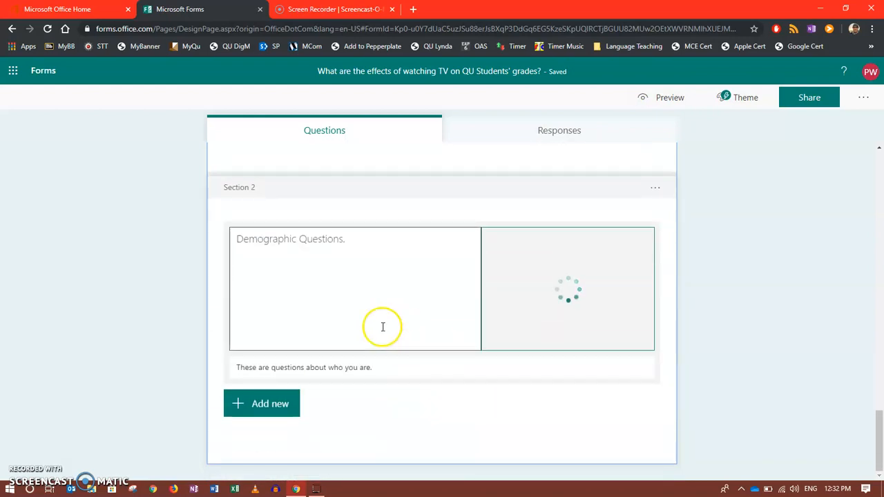
# Move the Demographic Questions section up so it comes first in the form.
pyautogui.click(406, 256)
pyautogui.click(611, 308)
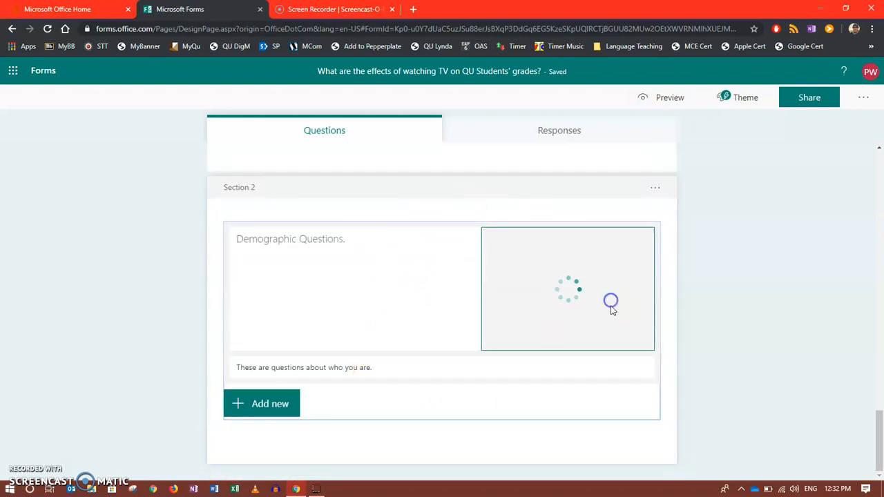
pyautogui.click(654, 187)
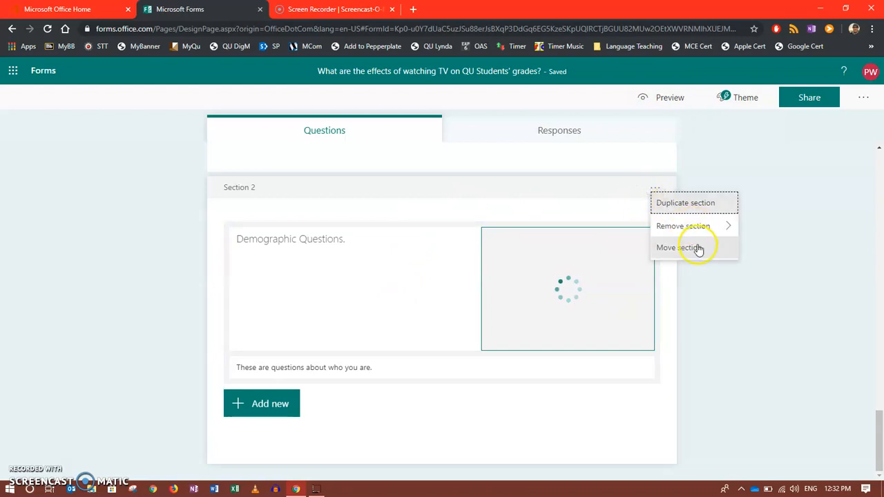
pyautogui.click(697, 249)
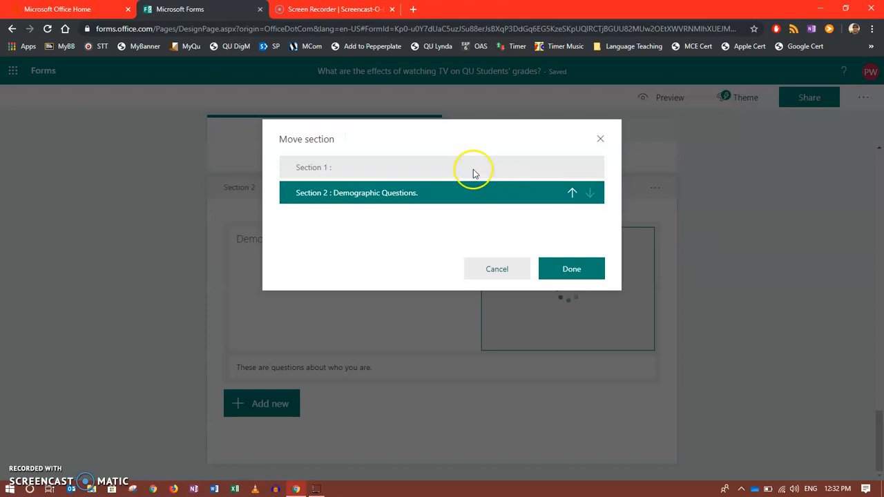
pyautogui.click(572, 193)
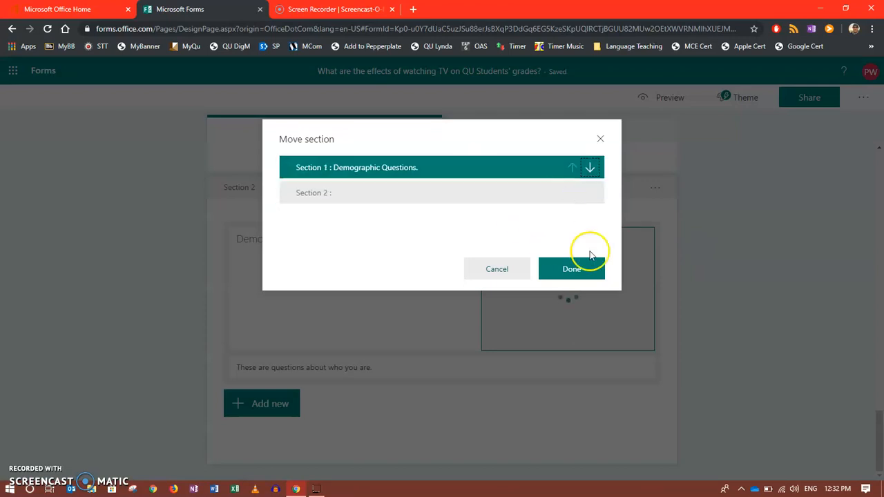
pyautogui.click(573, 269)
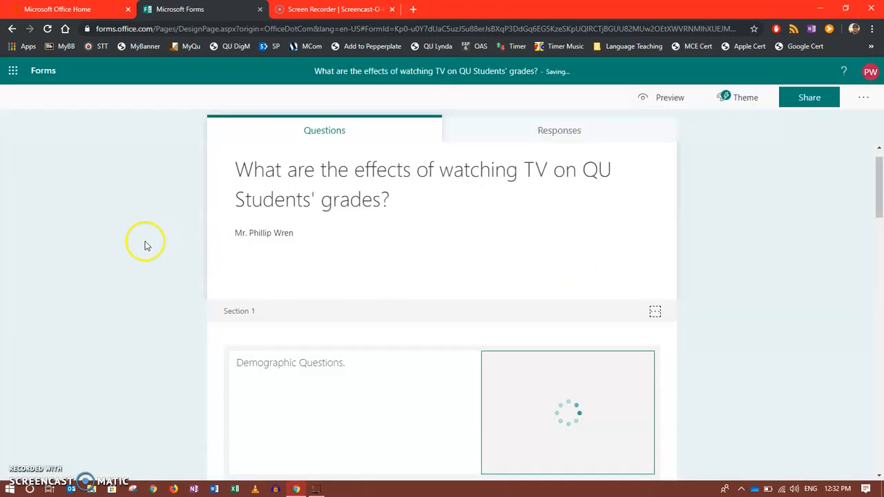
# Move the "How old are you?" question up into the Demographic Questions section.
pyautogui.scroll(-2, 207, 324)
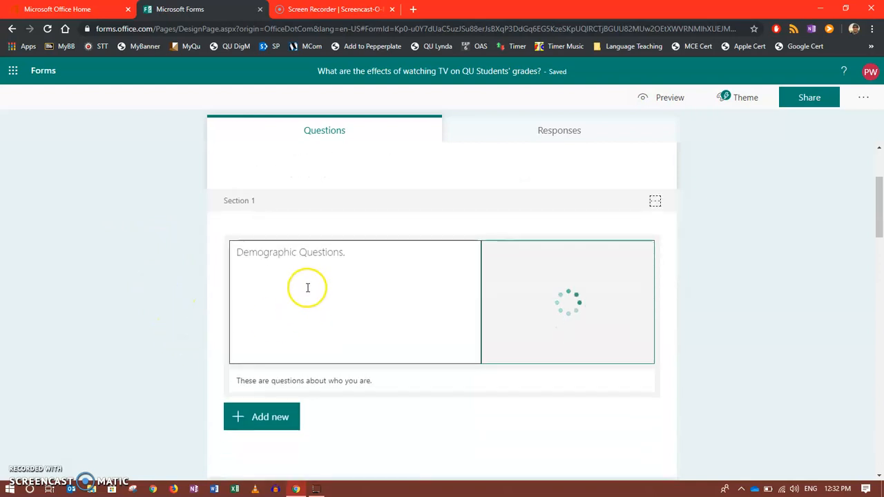
pyautogui.scroll(-2, 308, 287)
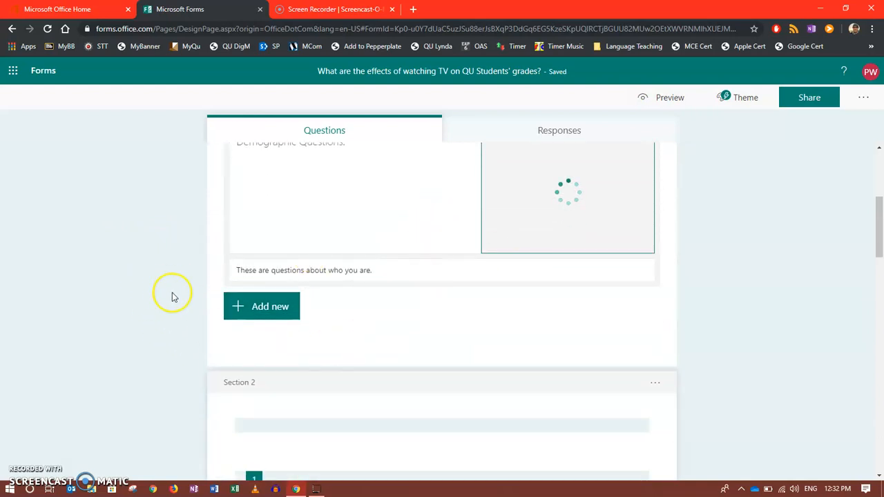
pyautogui.scroll(-4, 322, 302)
pyautogui.scroll(2, 377, 199)
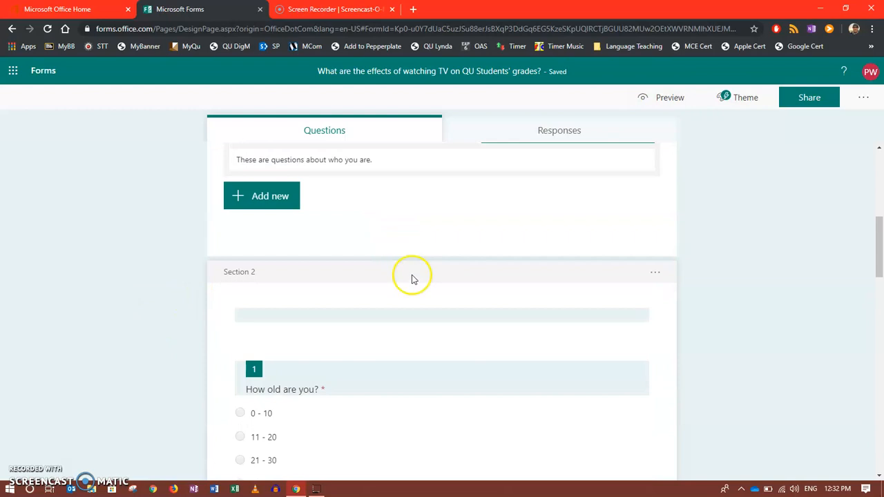
pyautogui.click(341, 410)
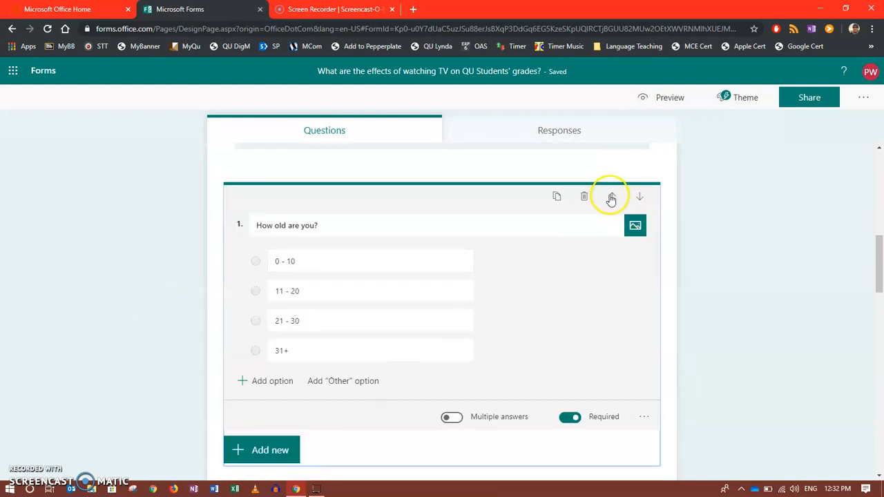
pyautogui.scroll(6, 452, 290)
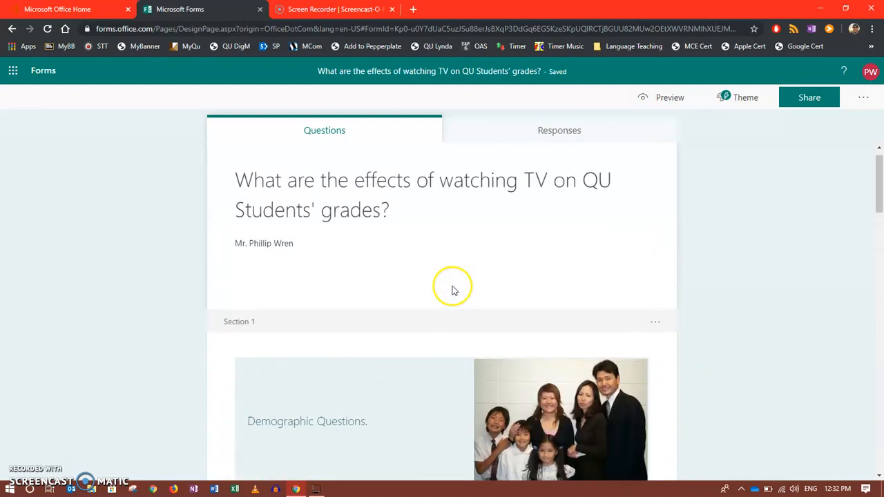
pyautogui.scroll(-4, 450, 280)
pyautogui.scroll(-2, 477, 284)
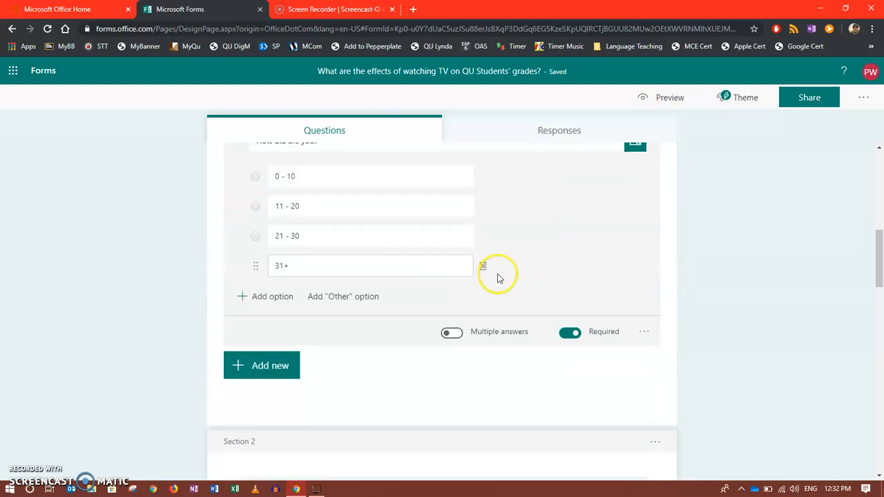
# Title the second section "The Real questions".
pyautogui.scroll(-3, 476, 283)
pyautogui.click(321, 265)
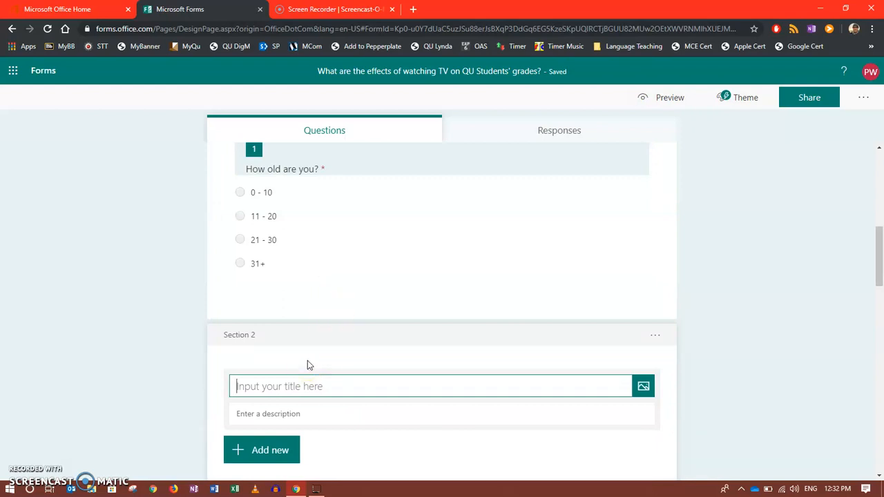
pyautogui.write('The Real questions')
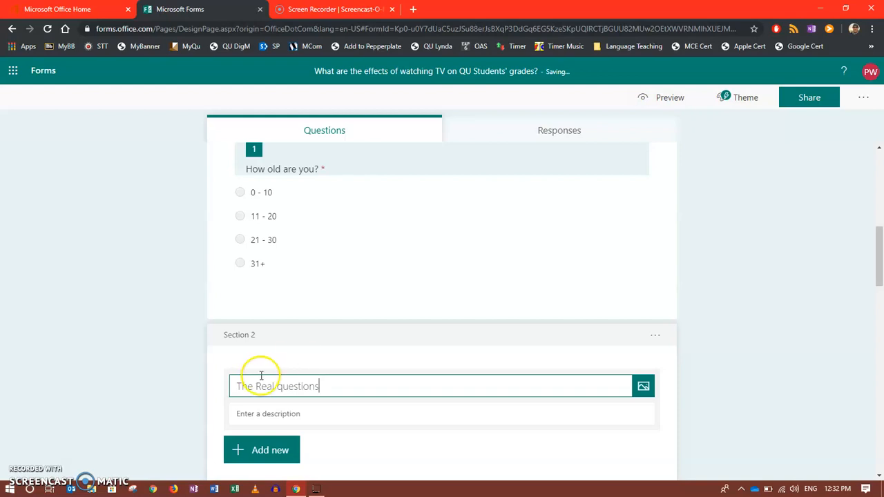
pyautogui.click(169, 371)
# Move the Chocolate Chip Cookie Dough rating question above the ice cream flavors question and review the question order.
pyautogui.scroll(-3, 169, 371)
pyautogui.scroll(-2, 408, 322)
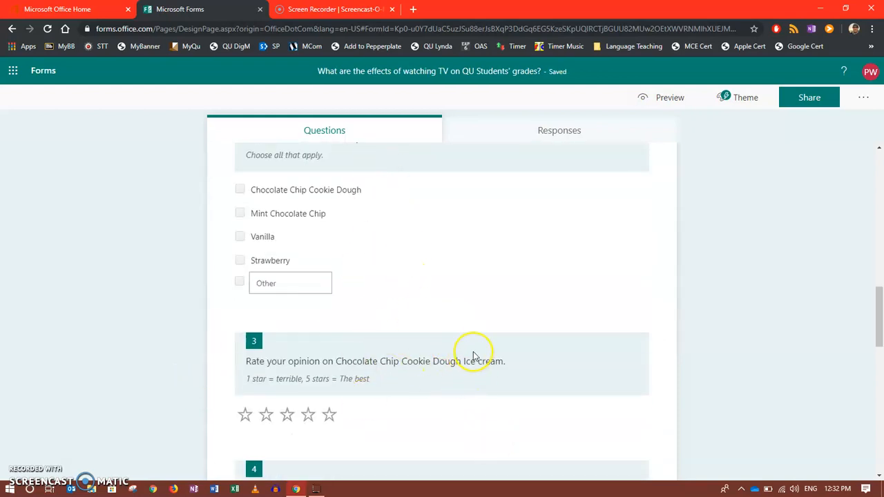
pyautogui.click(449, 353)
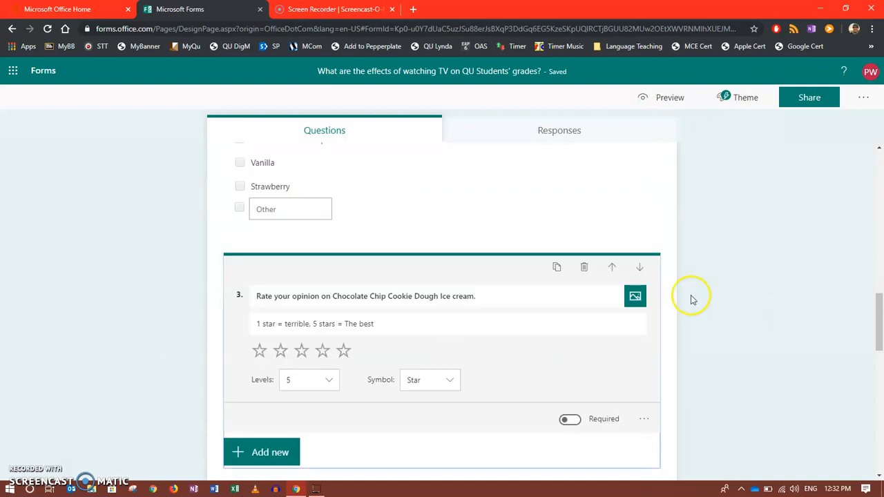
pyautogui.click(611, 267)
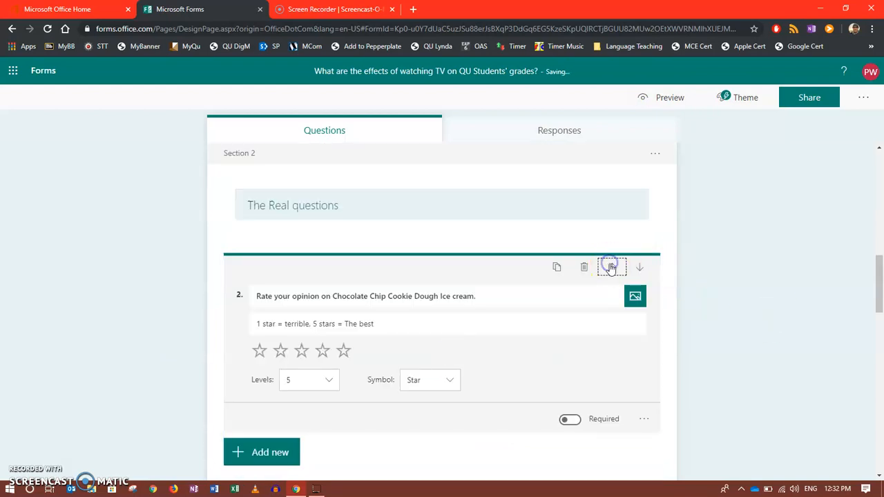
pyautogui.click(190, 282)
pyautogui.scroll(1, 317, 268)
pyautogui.scroll(-2, 321, 271)
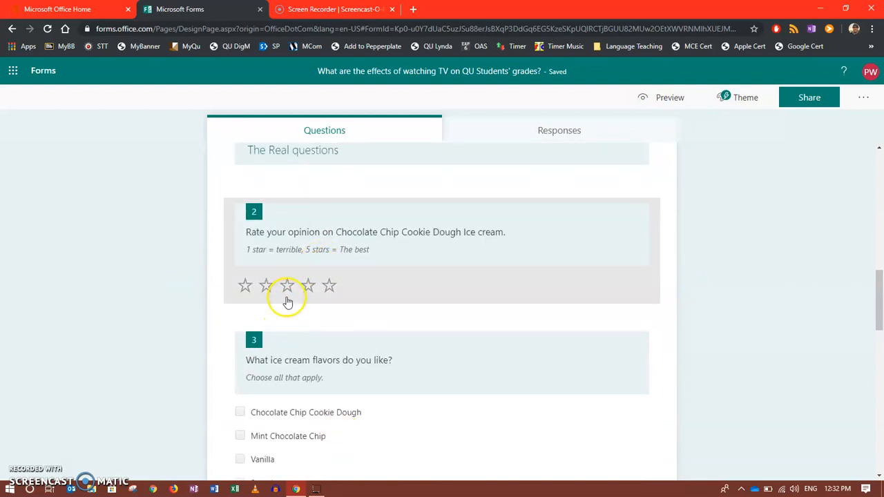
pyautogui.scroll(-10, 286, 300)
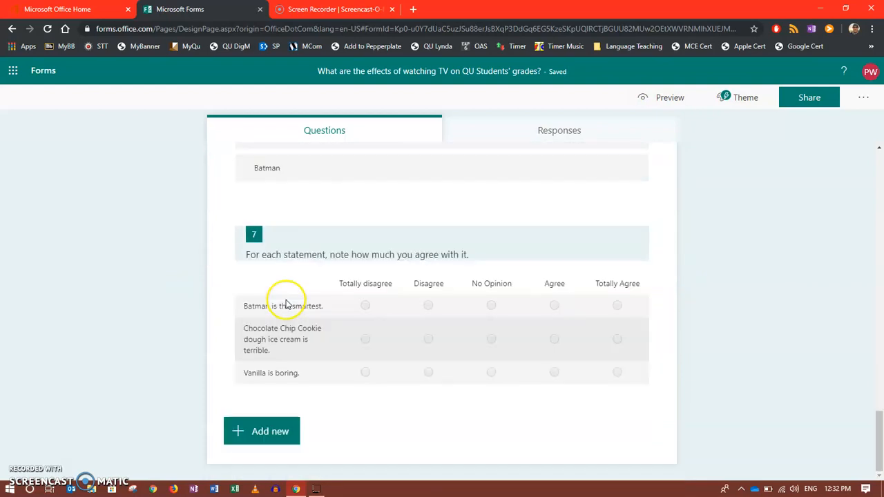
pyautogui.scroll(12, 290, 304)
pyautogui.scroll(8, 290, 309)
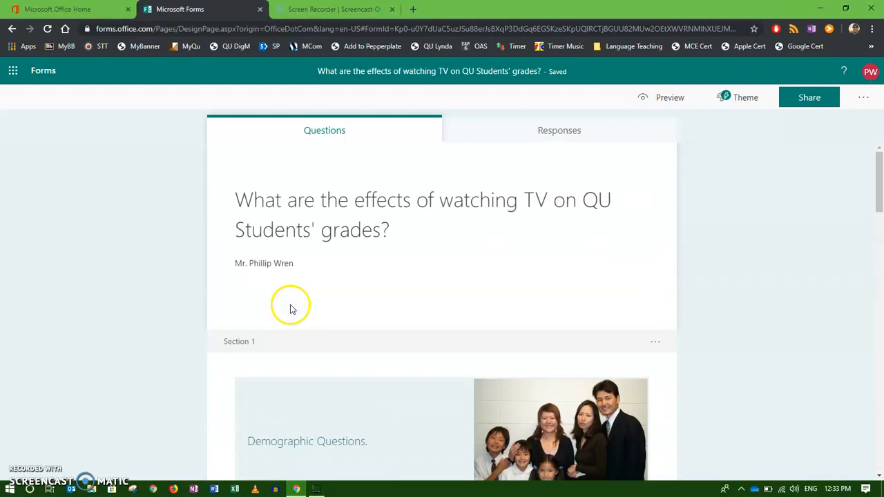
# Open the form's branching options and send the 31+ answer of "How old are you?" to End of the form.
pyautogui.scroll(-5, 290, 311)
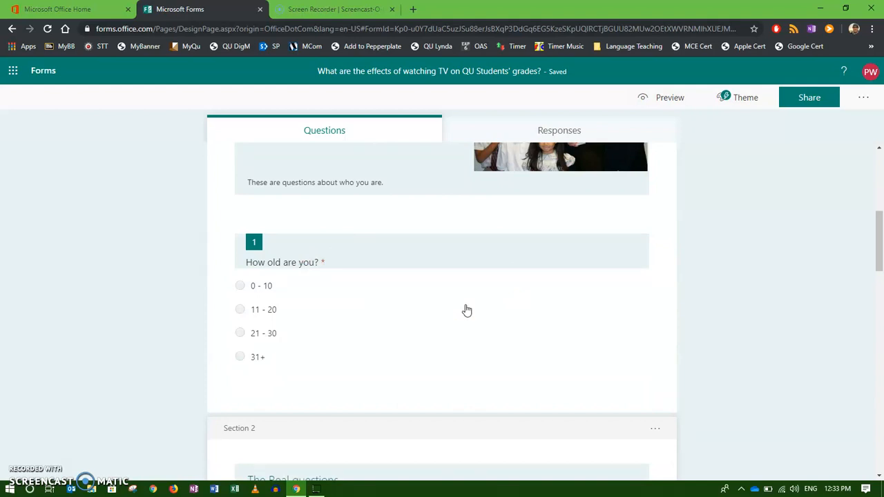
pyautogui.click(329, 261)
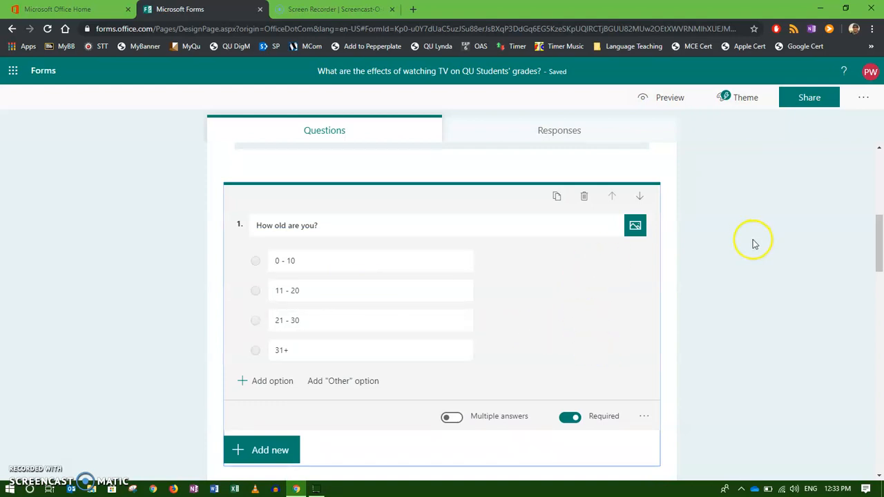
pyautogui.click(863, 97)
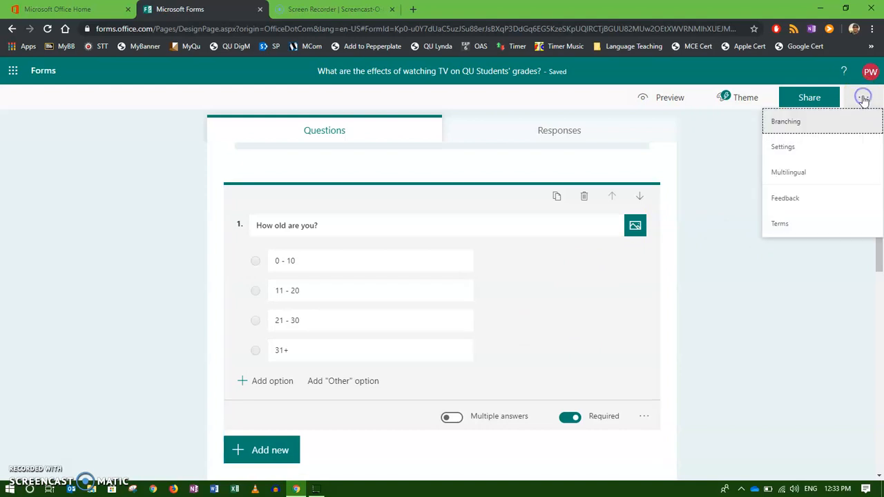
pyautogui.click(812, 121)
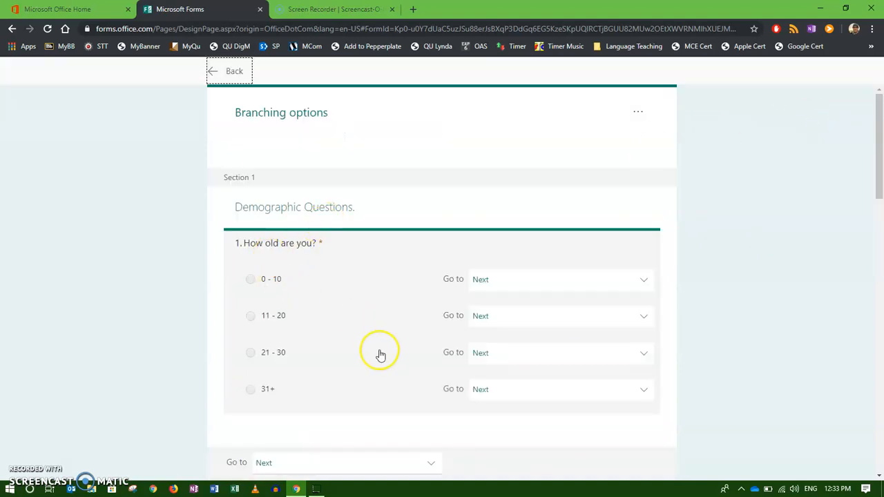
pyautogui.click(543, 391)
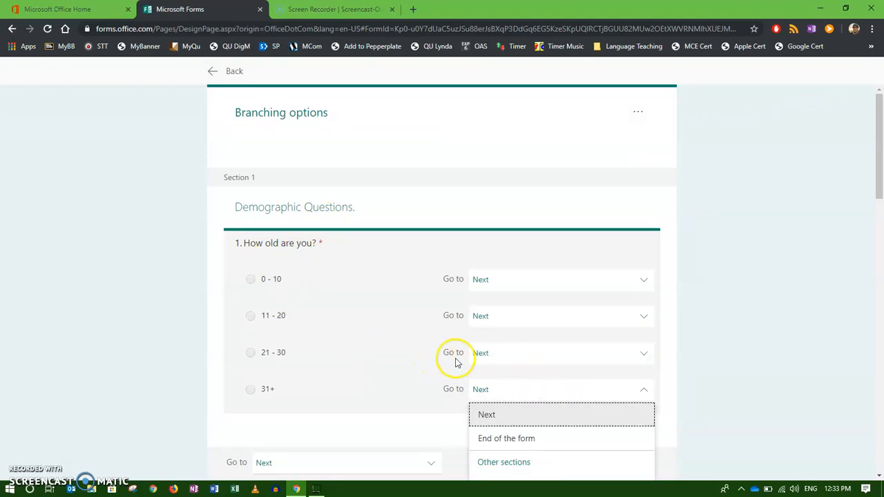
pyautogui.click(531, 442)
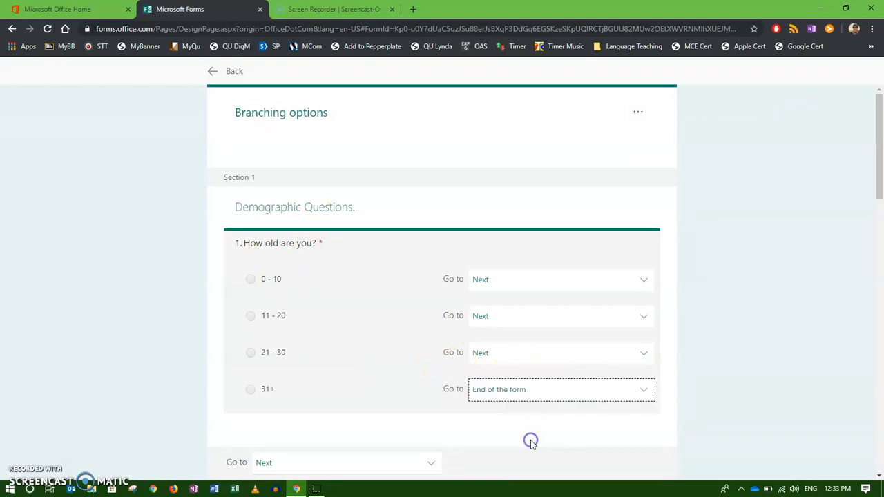
# Check the branching destinations available for the 0 - 10 age answer.
pyautogui.scroll(-1, 183, 311)
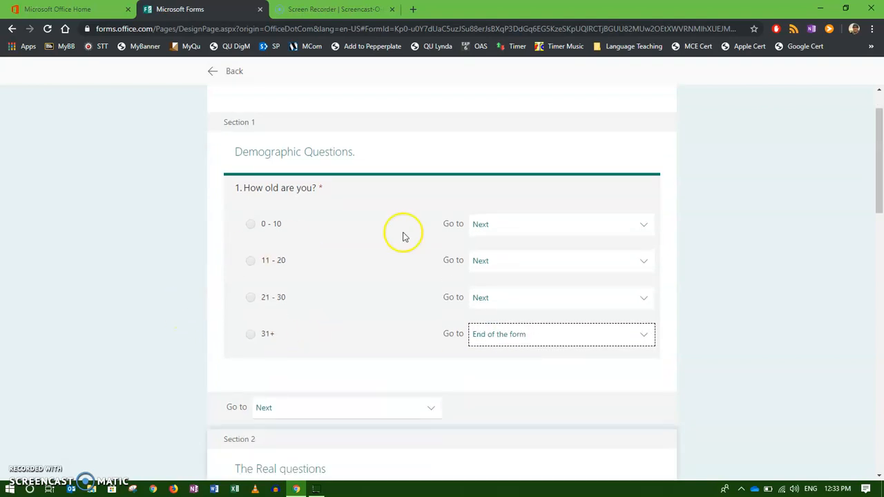
pyautogui.click(536, 225)
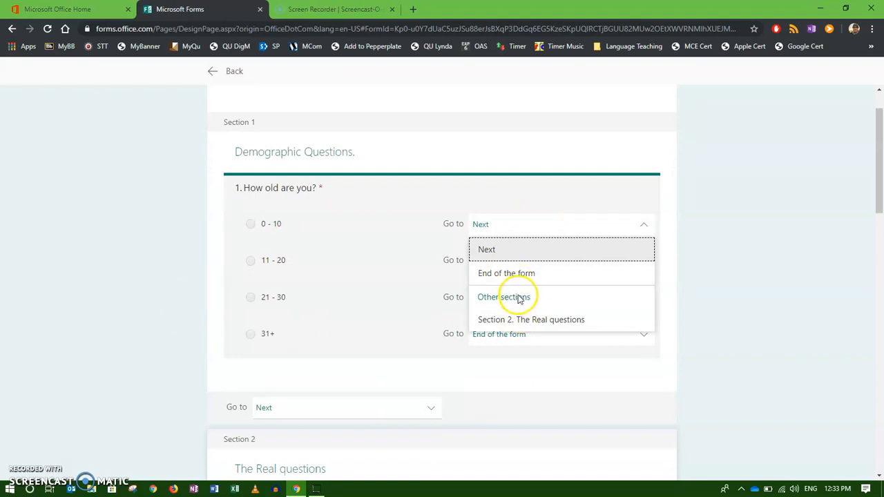
pyautogui.click(143, 238)
# Try branching the star rating question to question 5, "Tell me about your favorite superhero.", and return its destination to Next.
pyautogui.scroll(-3, 165, 240)
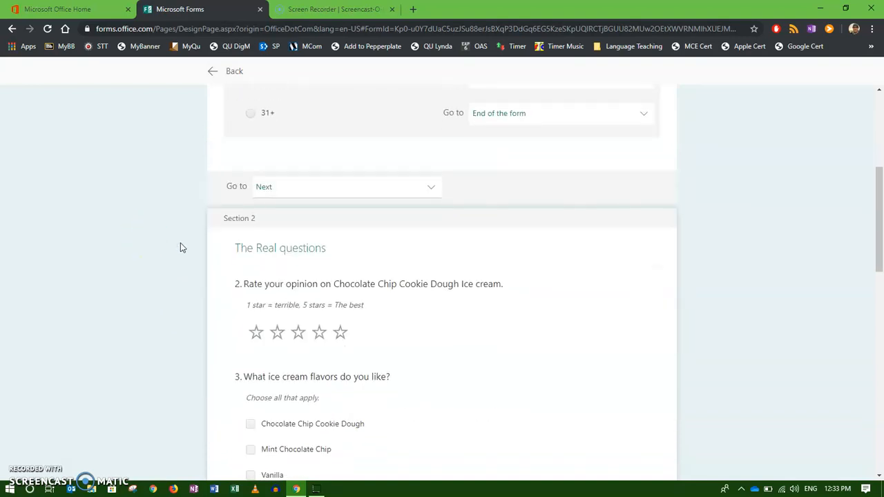
pyautogui.scroll(-3, 390, 246)
pyautogui.scroll(2, 408, 258)
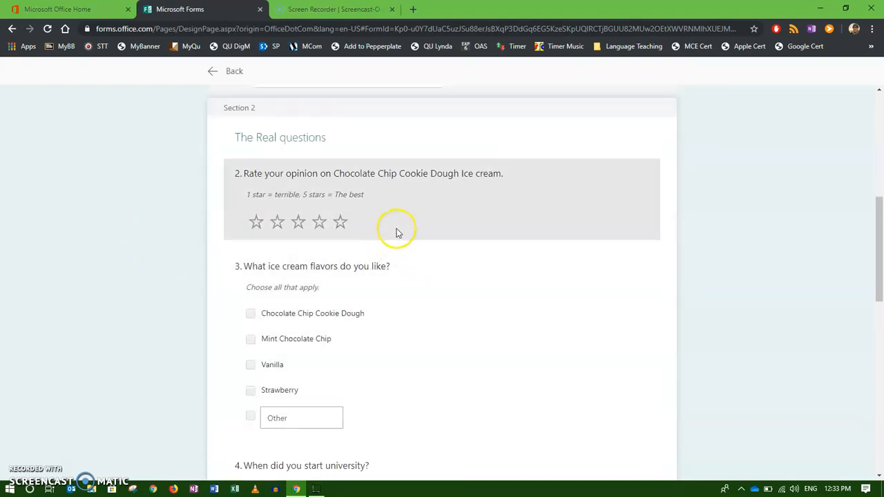
pyautogui.click(397, 226)
pyautogui.click(399, 256)
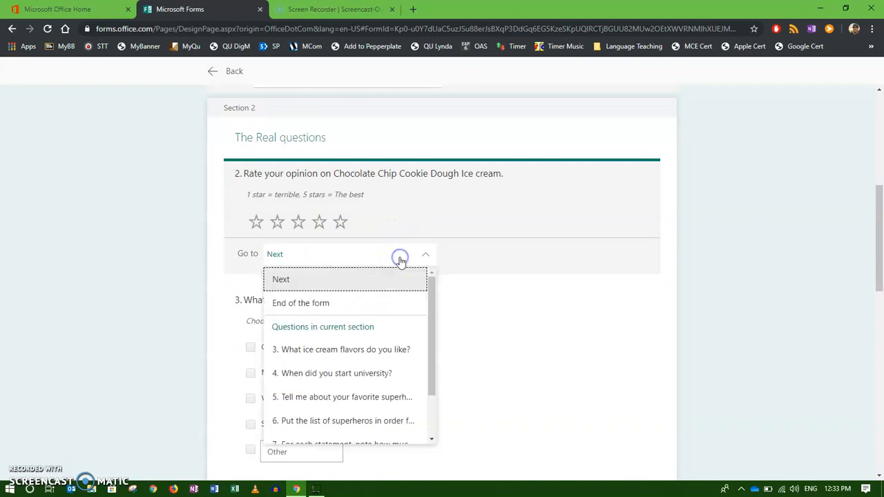
pyautogui.click(325, 399)
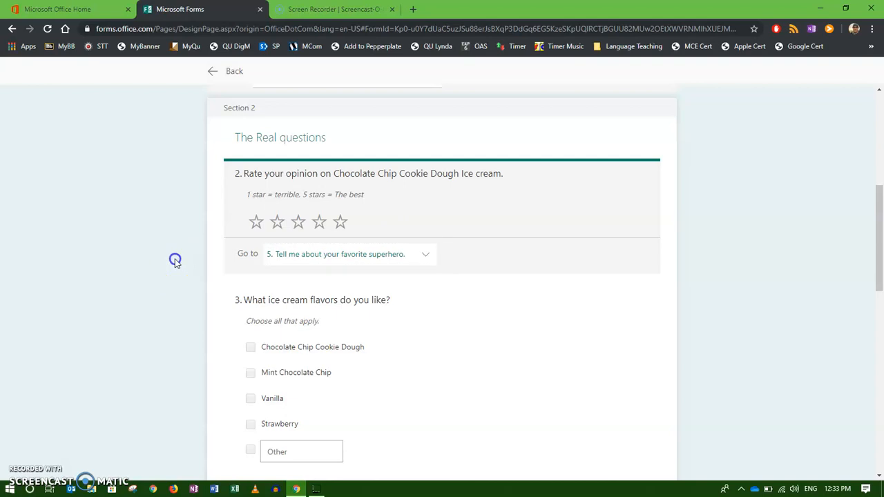
pyautogui.click(391, 256)
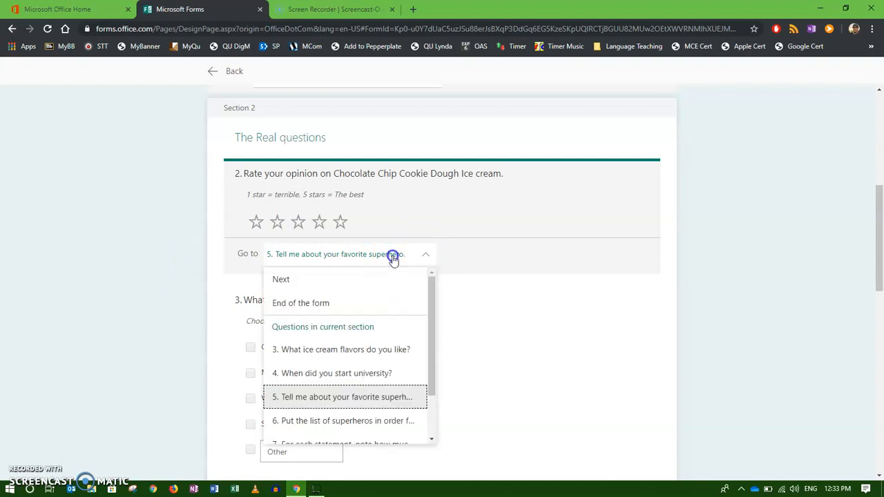
pyautogui.click(315, 280)
pyautogui.scroll(-3, 219, 290)
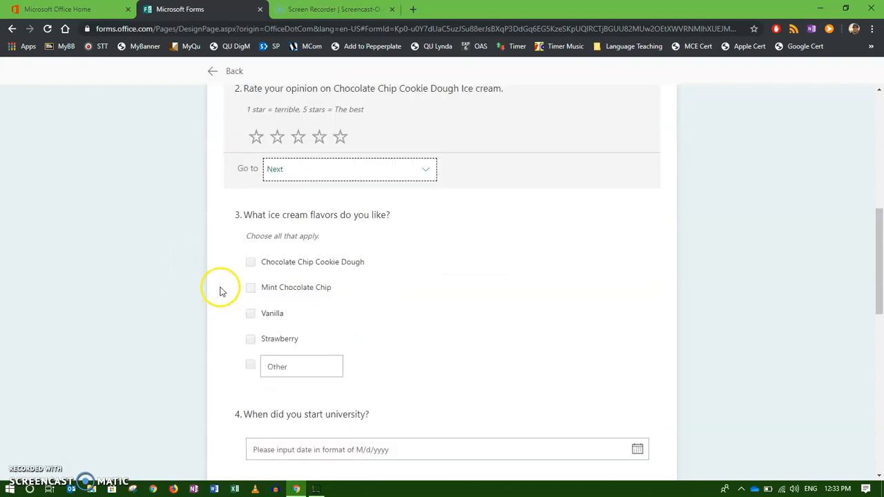
pyautogui.scroll(-10, 541, 307)
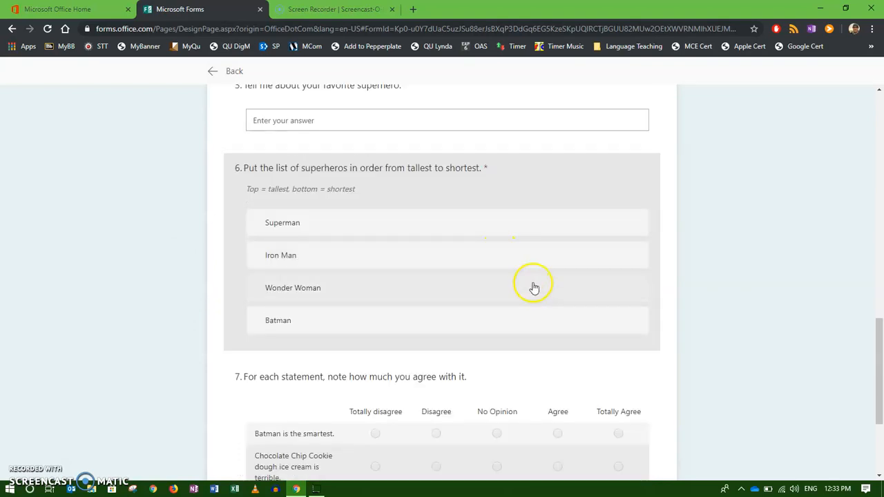
pyautogui.scroll(15, 547, 296)
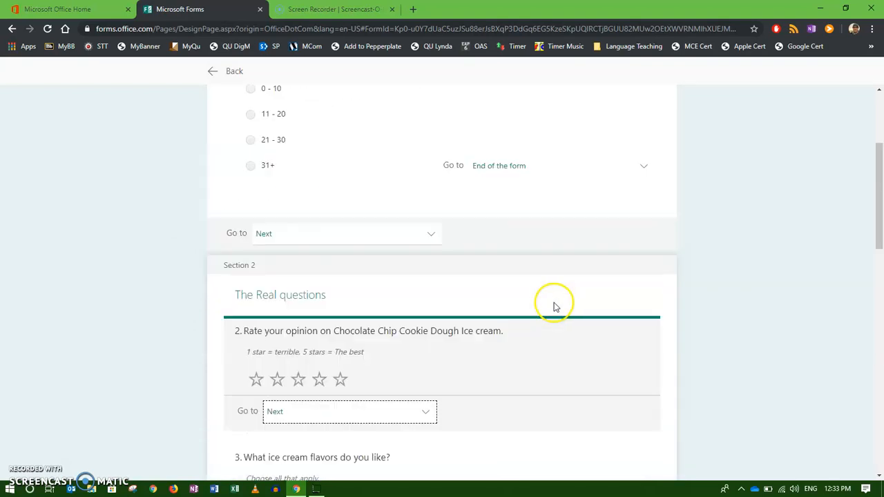
# Check the branching destinations offered for the "How old are you?" answers and for the star rating question.
pyautogui.scroll(-1, 549, 283)
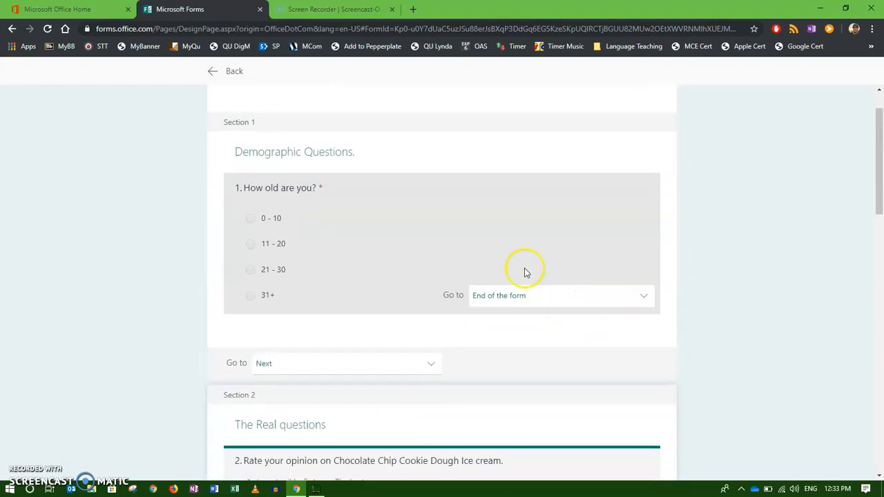
pyautogui.click(419, 226)
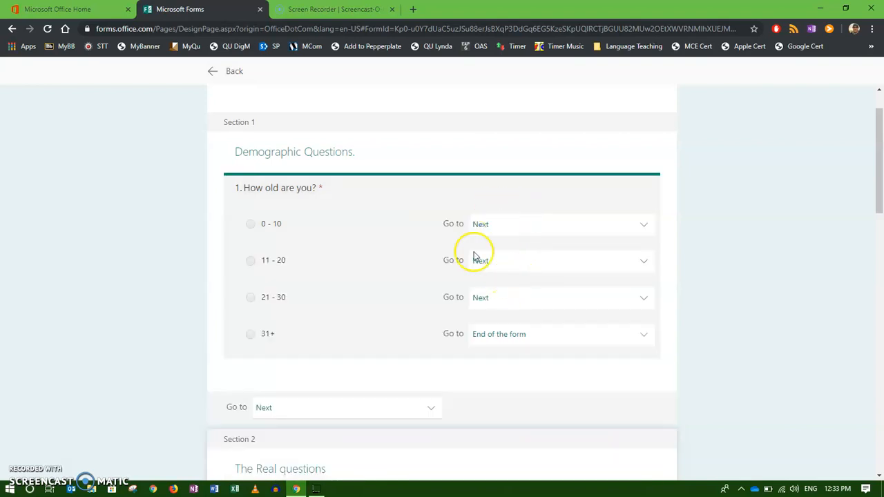
pyautogui.scroll(-5, 223, 290)
pyautogui.click(535, 243)
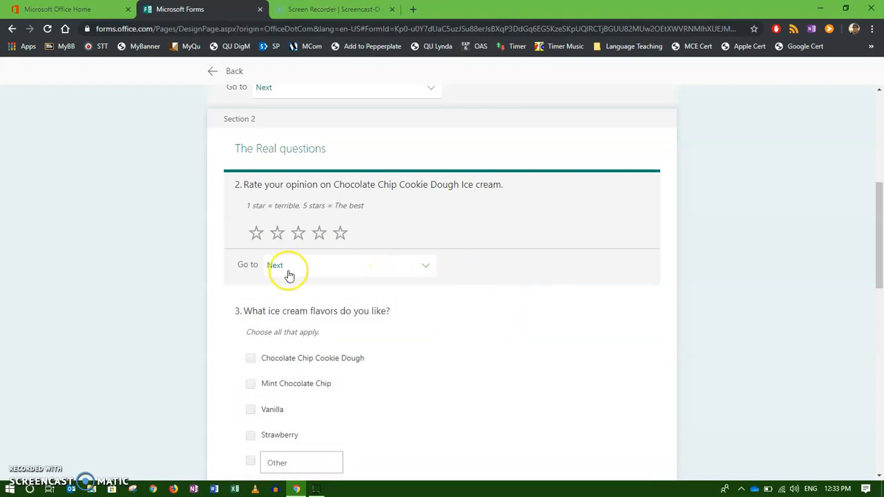
pyautogui.scroll(-2, 332, 227)
pyautogui.click(383, 155)
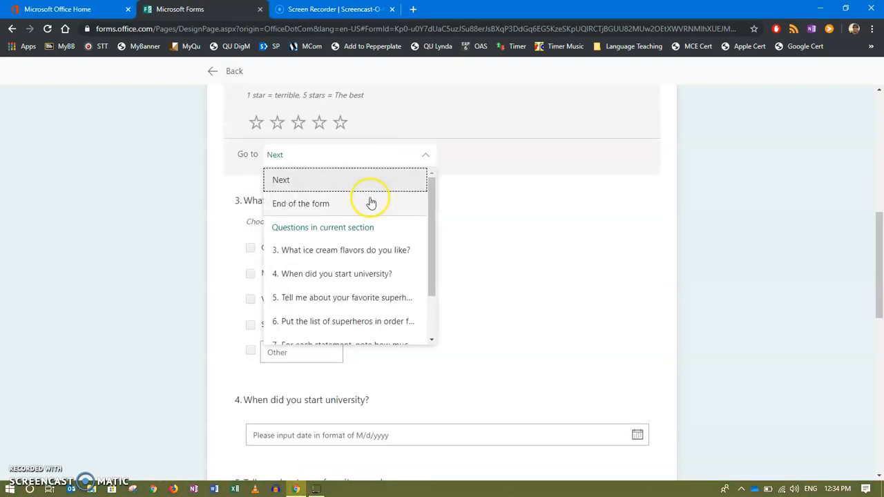
pyautogui.click(314, 299)
# Review the branching setup across both sections through question 7 and return to the form's questions.
pyautogui.scroll(-3, 366, 290)
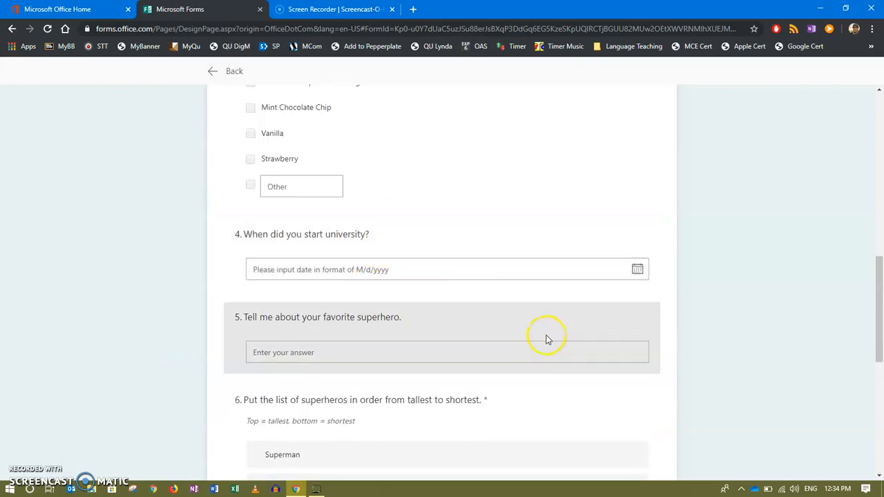
pyautogui.scroll(-6, 214, 241)
pyautogui.scroll(15, 213, 241)
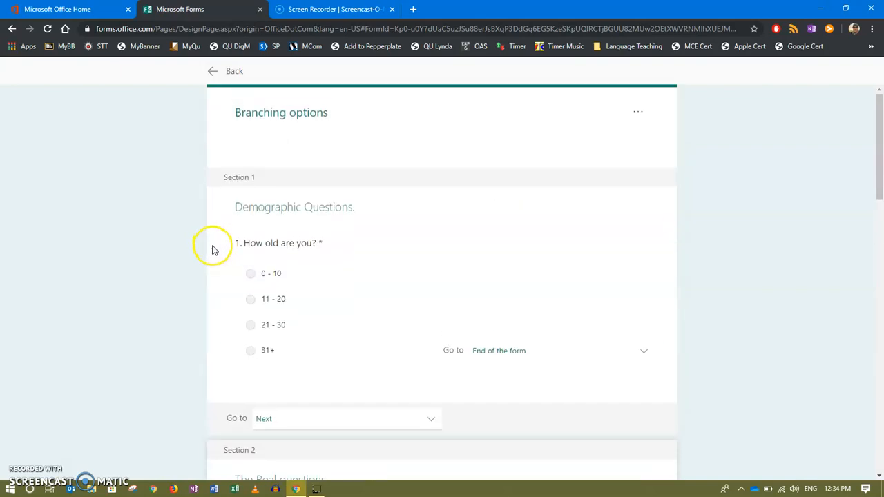
pyautogui.scroll(-15, 212, 252)
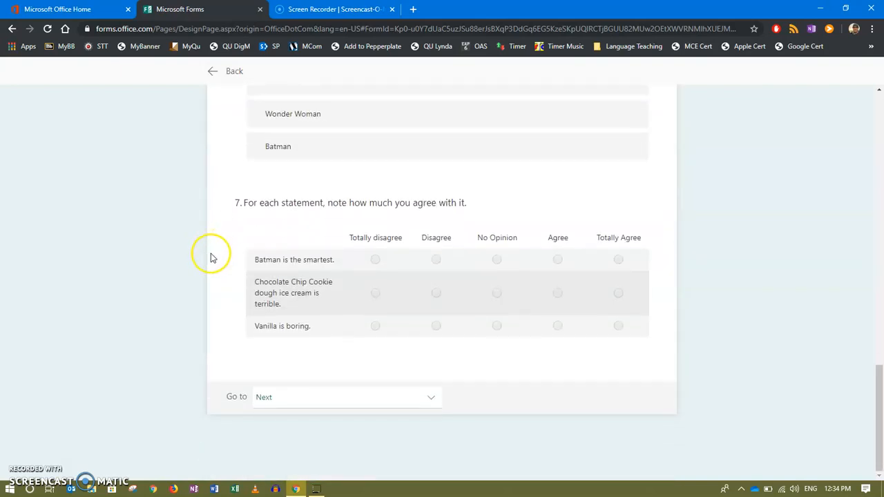
pyautogui.scroll(15, 166, 279)
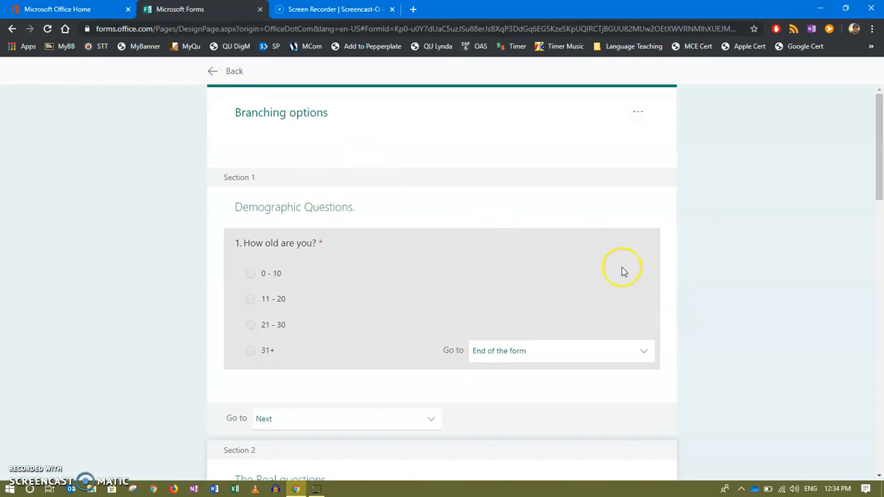
pyautogui.click(230, 73)
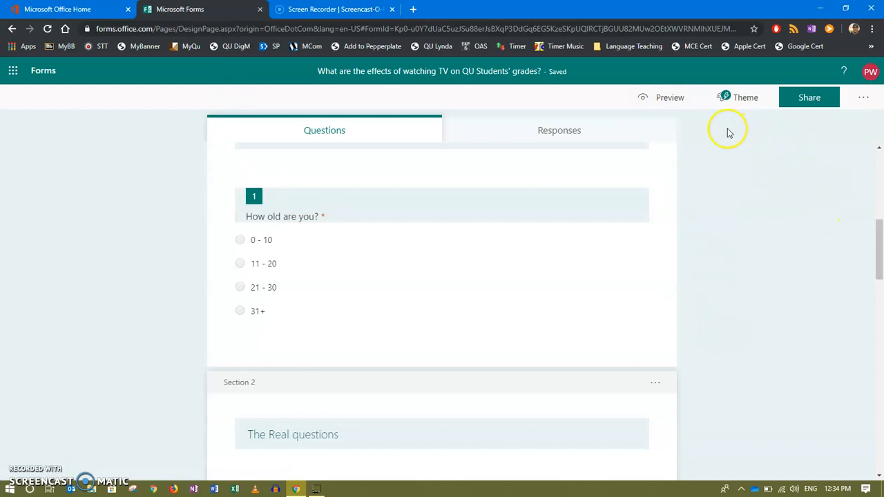
# Change the form's settings so that anyone with the link can respond.
pyautogui.click(868, 103)
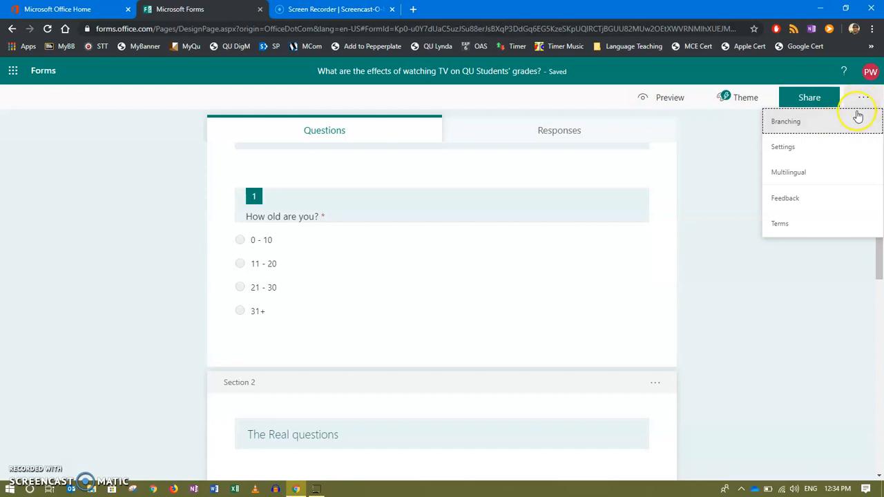
pyautogui.click(807, 147)
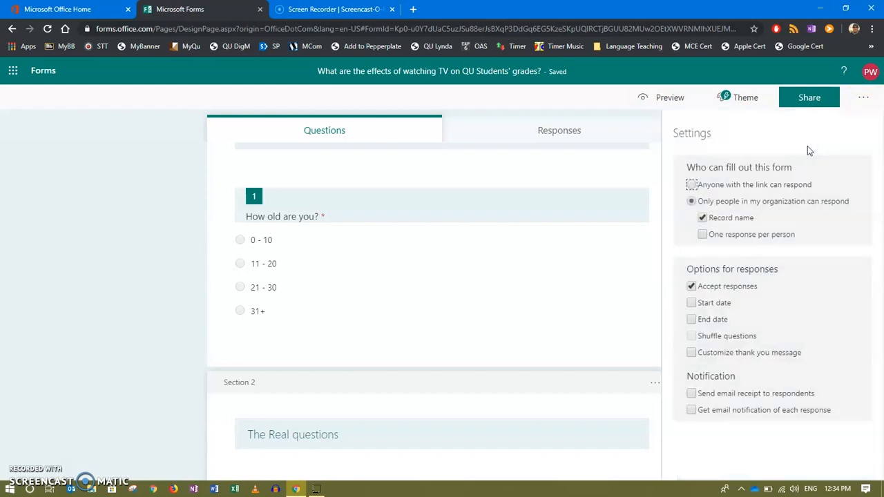
pyautogui.click(692, 185)
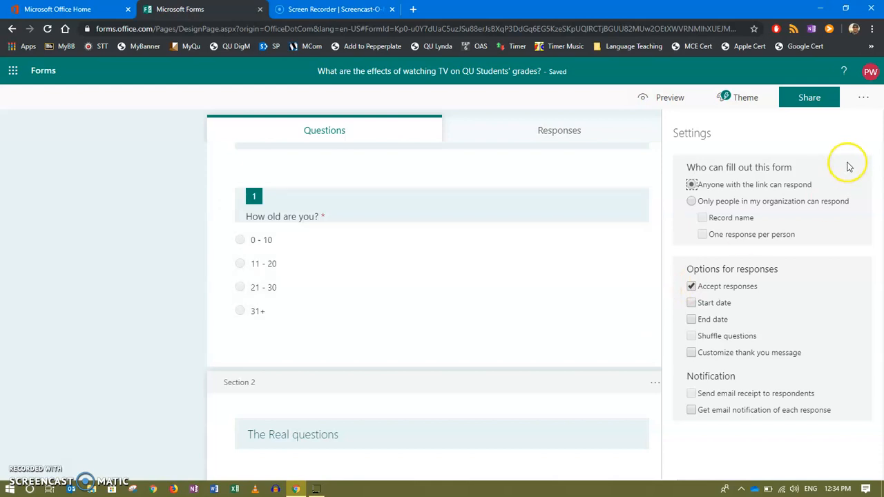
pyautogui.click(864, 98)
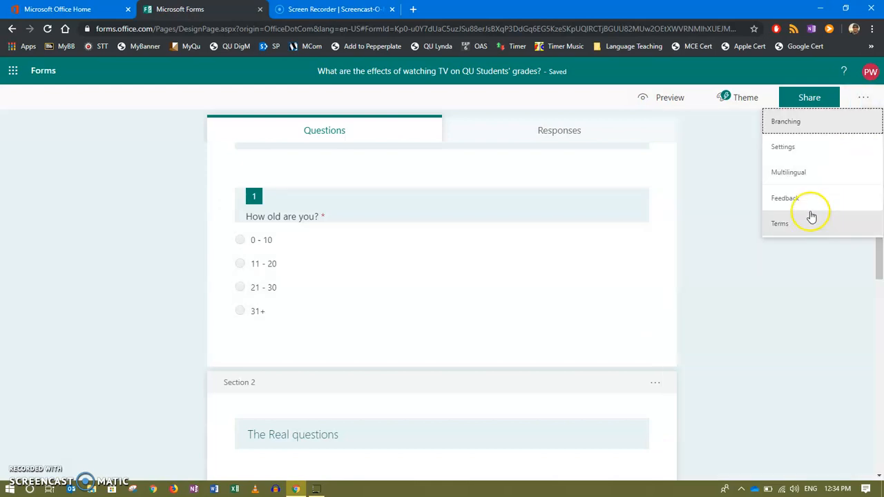
pyautogui.click(746, 276)
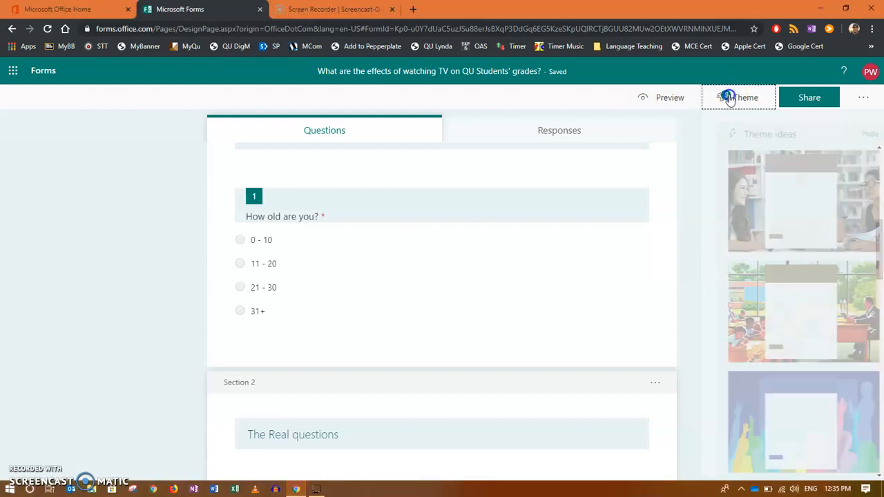
# Apply the theme idea with colorful raised hands on a dark blue background to the form.
pyautogui.click(736, 237)
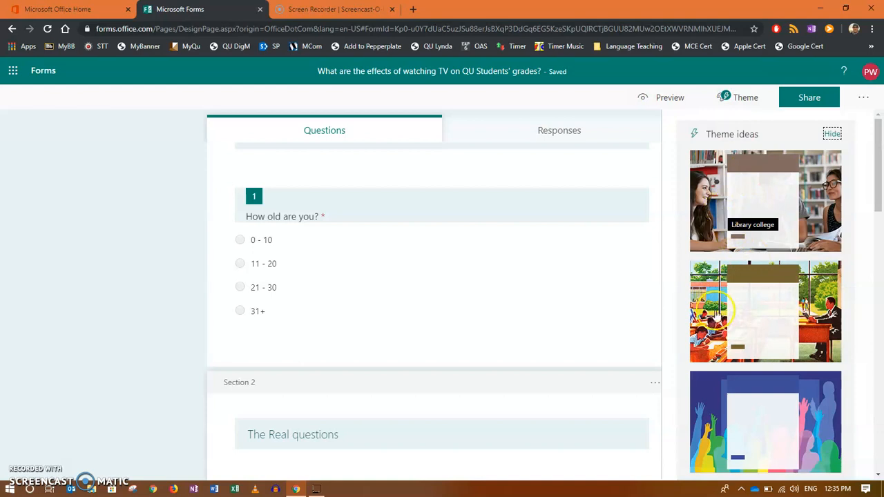
pyautogui.scroll(-1, 704, 293)
pyautogui.click(712, 352)
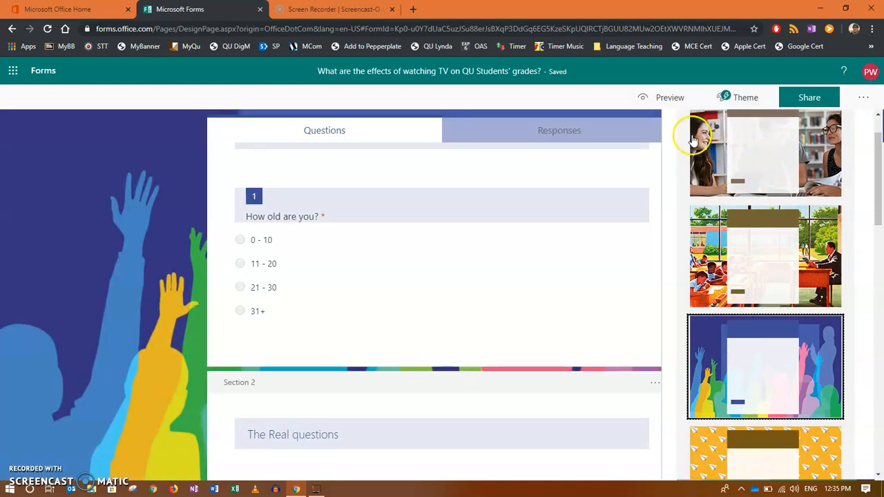
# Preview the form and submit a test response answering "How old are you?" with 31+.
pyautogui.click(668, 98)
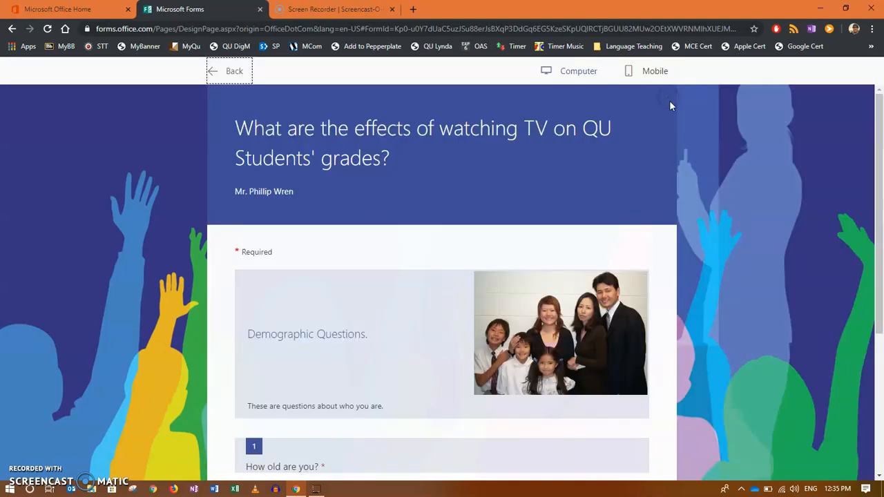
pyautogui.scroll(-3, 681, 241)
pyautogui.scroll(1, 681, 241)
pyautogui.scroll(-1, 681, 241)
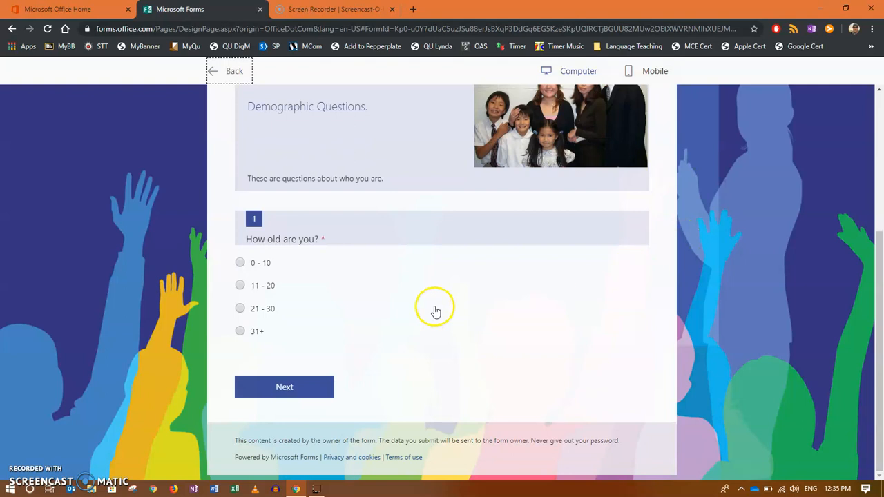
pyautogui.click(277, 385)
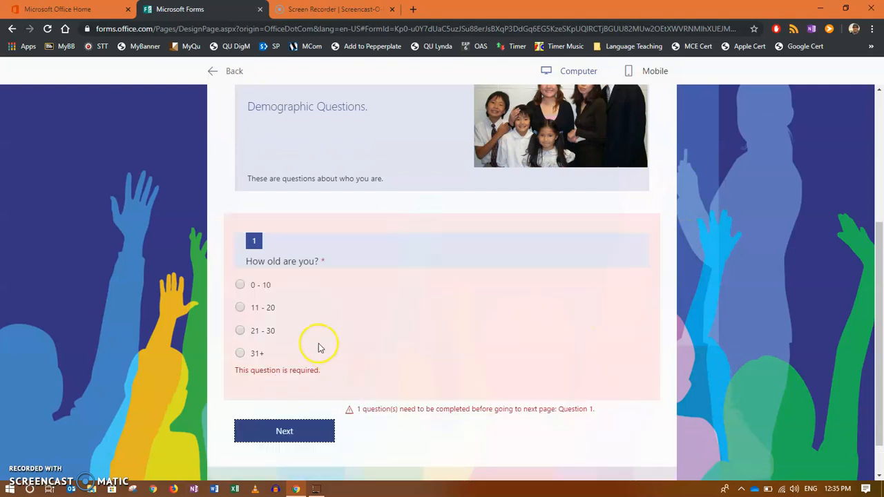
pyautogui.click(240, 353)
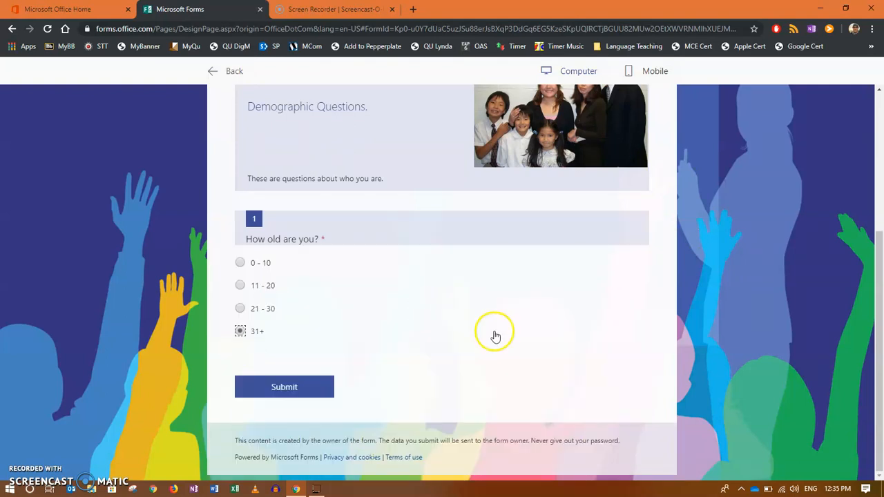
pyautogui.click(276, 387)
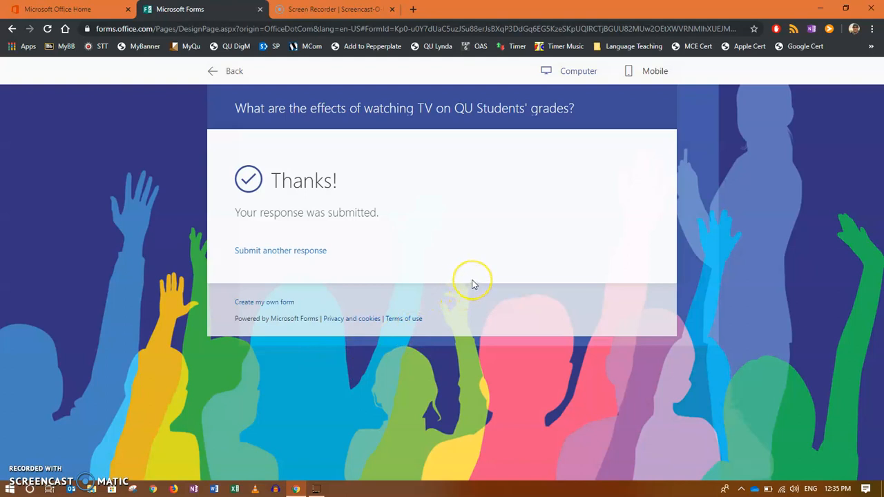
# Check the mobile preview and the form's response summary, and return to the questions.
pyautogui.click(639, 71)
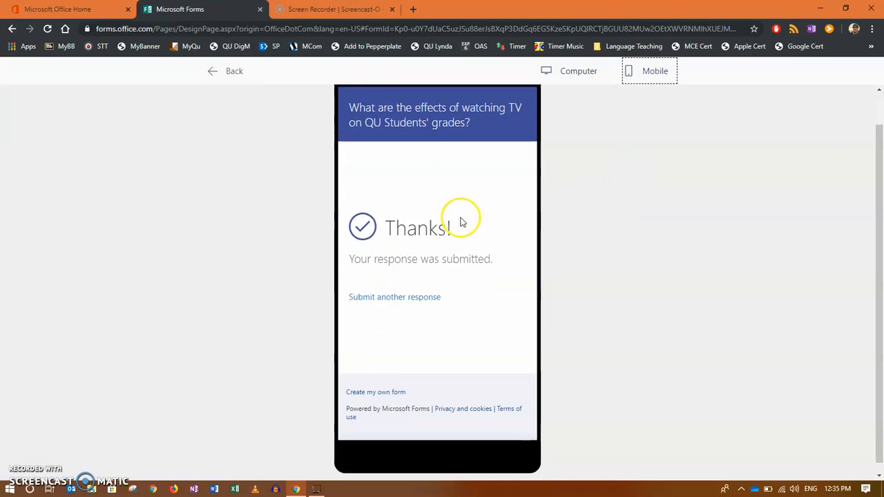
pyautogui.click(223, 76)
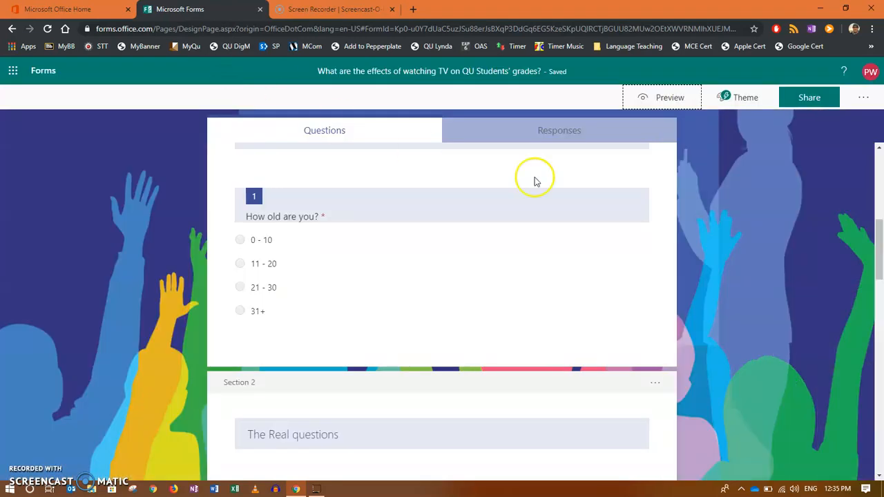
pyautogui.click(558, 130)
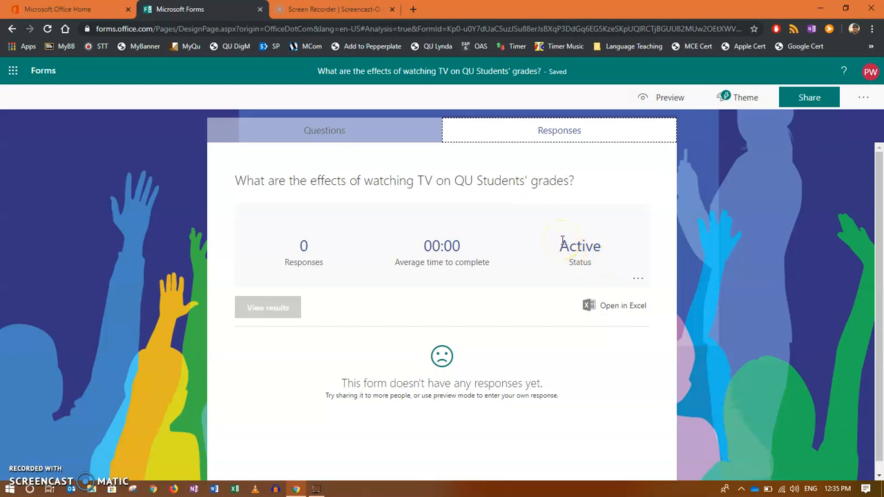
pyautogui.click(336, 138)
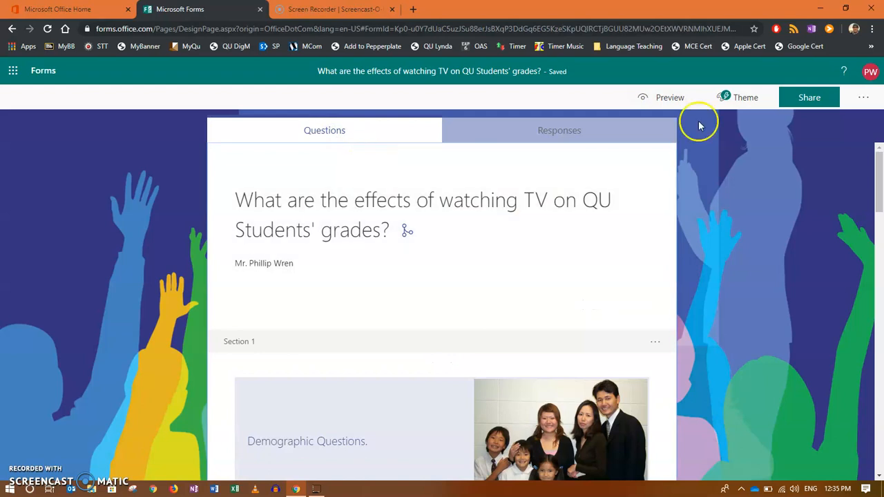
# Open the form's sharing options and review the response link and the choices for who can respond.
pyautogui.click(809, 97)
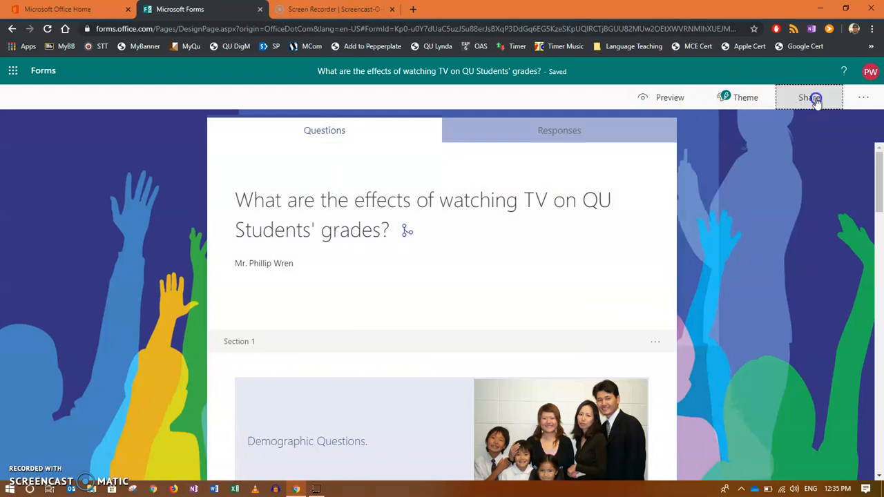
pyautogui.click(846, 205)
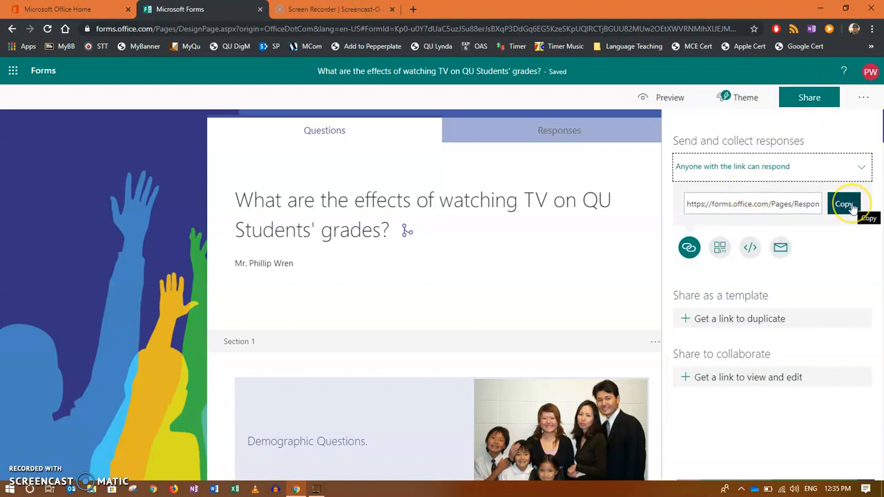
pyautogui.click(784, 170)
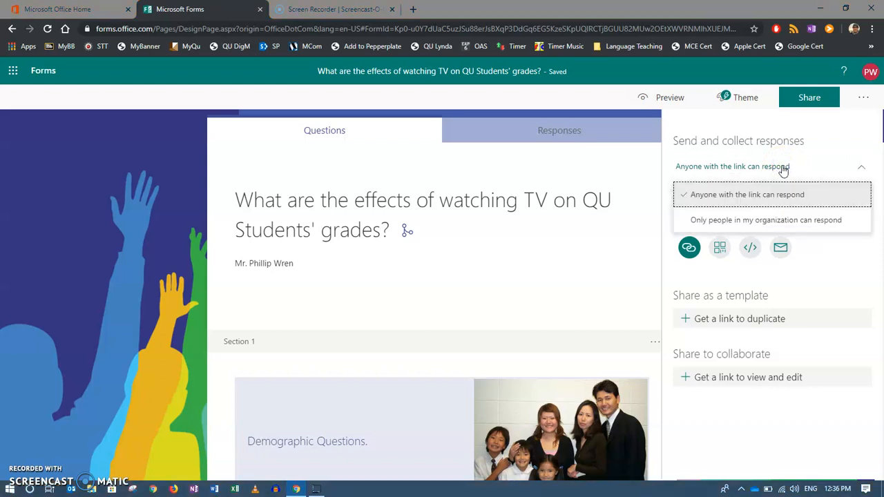
pyautogui.click(783, 169)
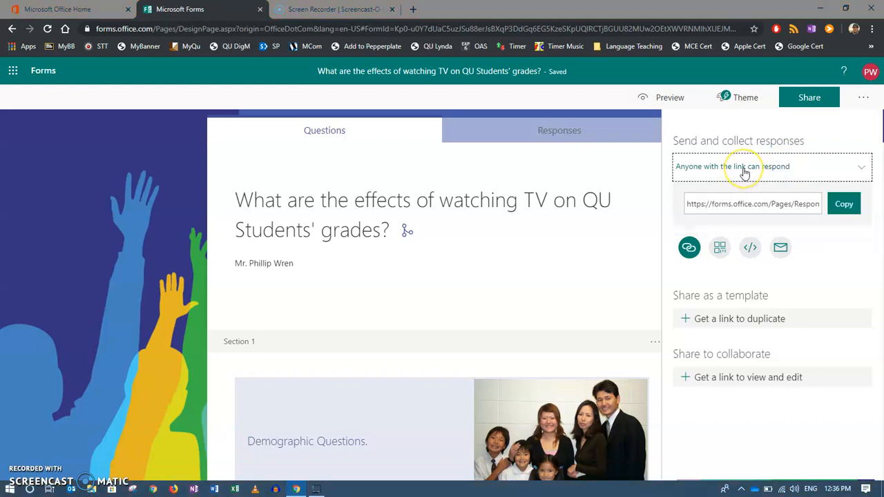
# Examine the QR code, embed code and email invitation for sharing the form, and return to the link option.
pyautogui.click(719, 249)
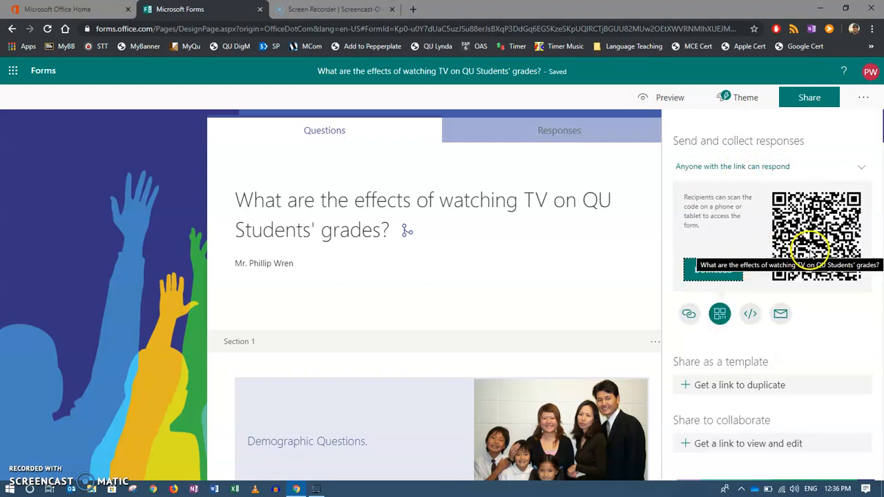
pyautogui.click(750, 313)
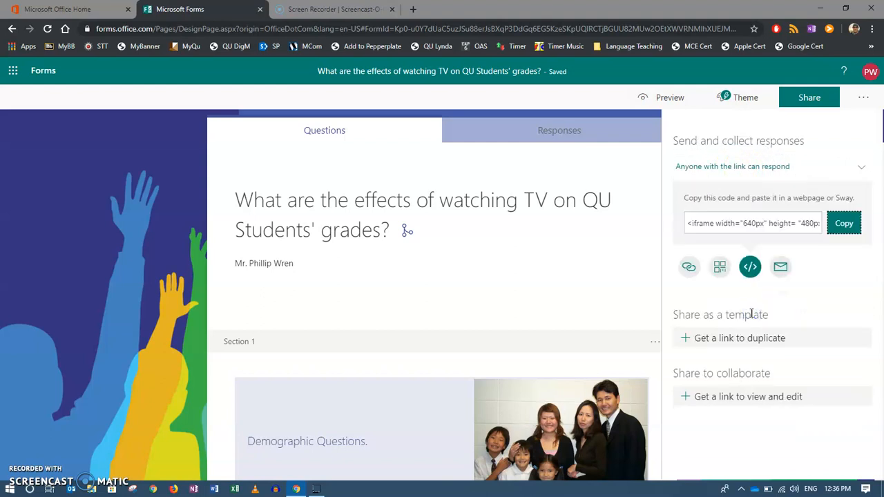
pyautogui.click(782, 271)
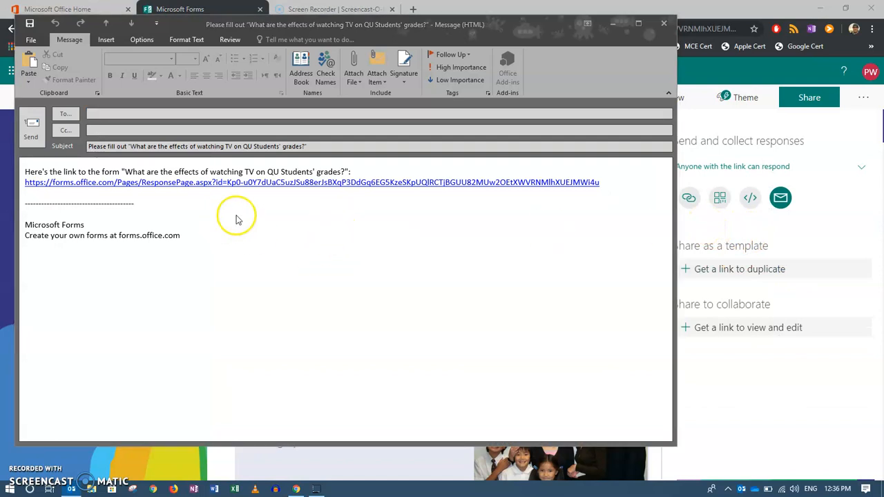
pyautogui.click(664, 23)
pyautogui.click(445, 277)
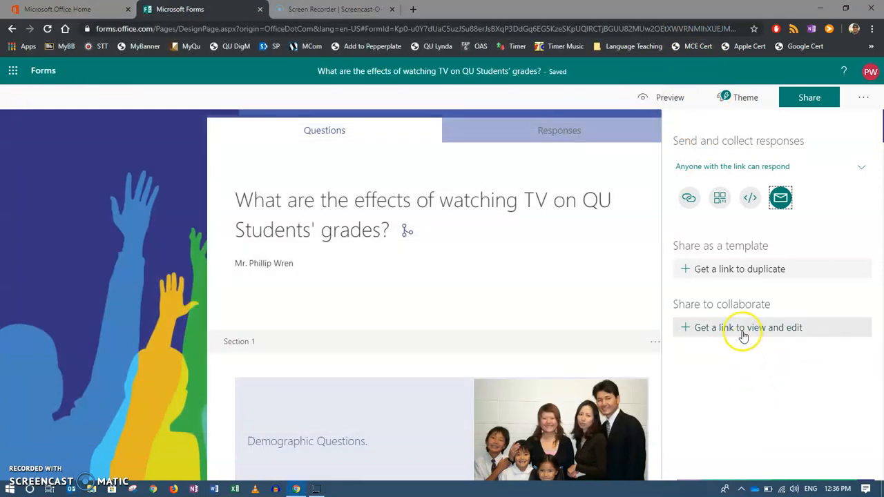
pyautogui.click(690, 199)
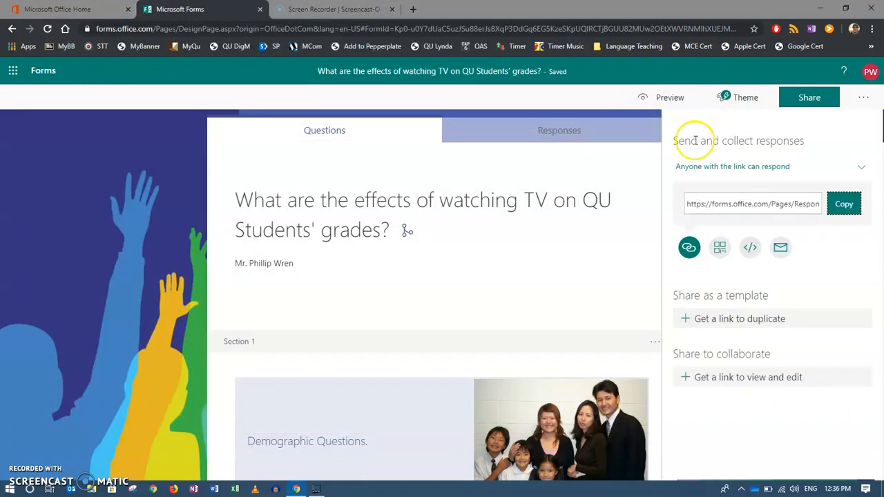